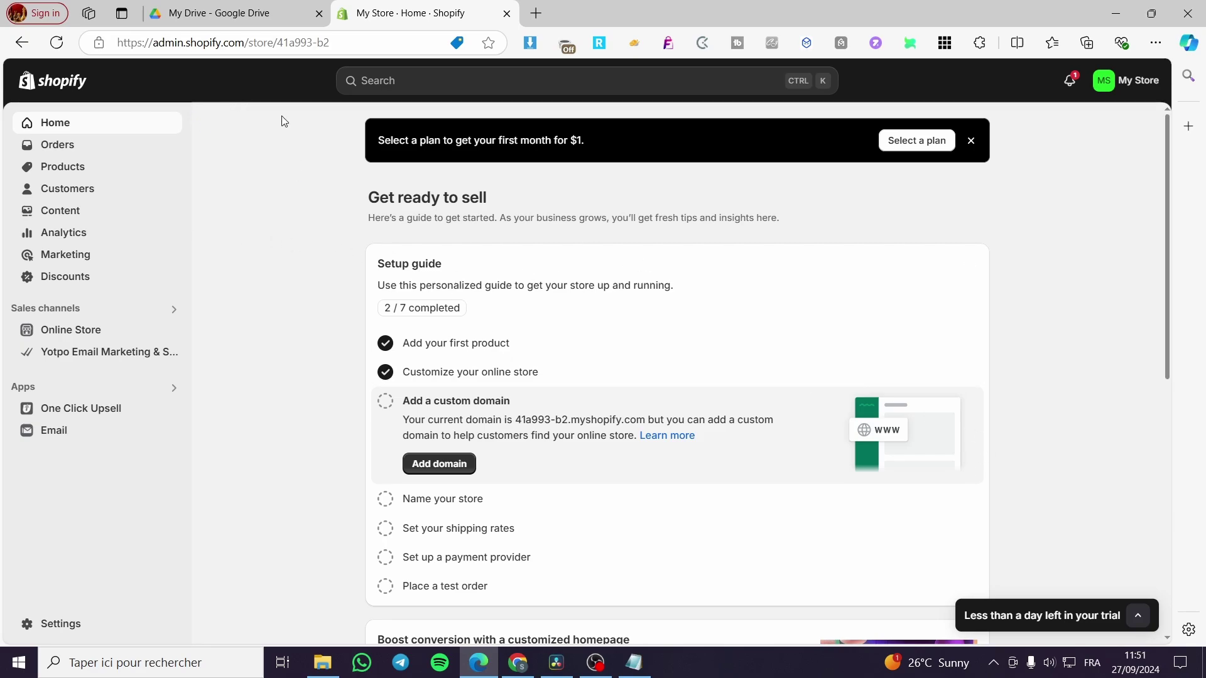
# Search the Shopify admin for 'order printer'.
pyautogui.click(388, 85)
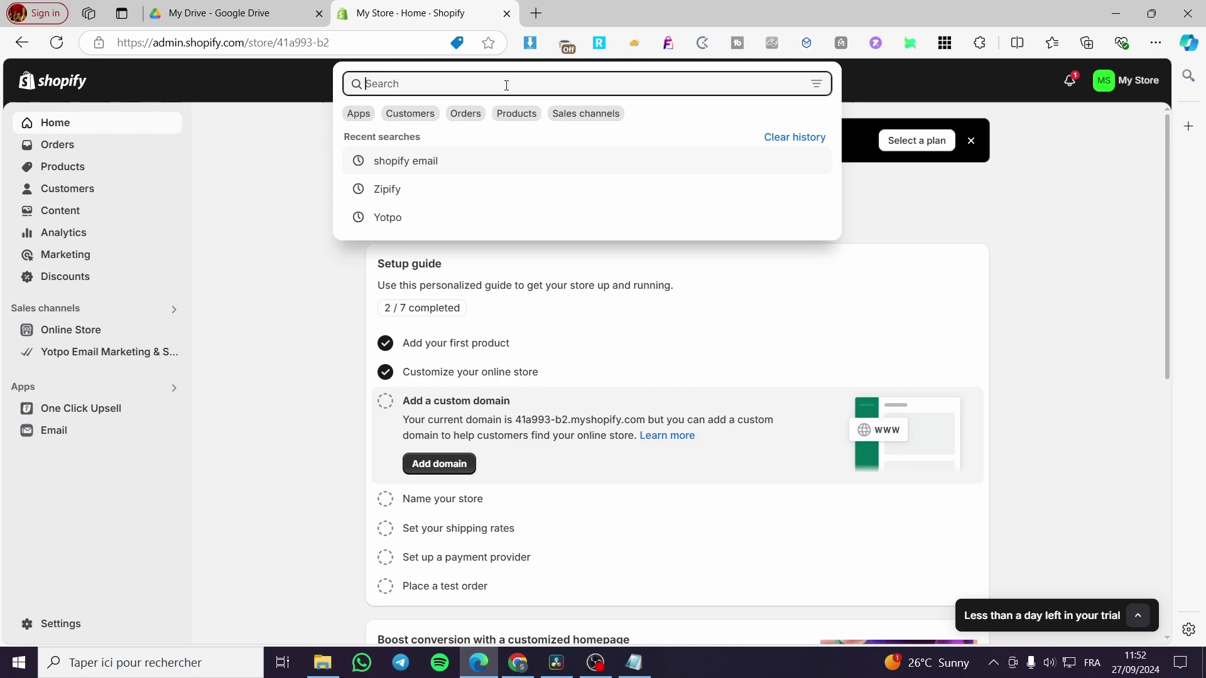
pyautogui.write('p')
pyautogui.press('BackSpace')
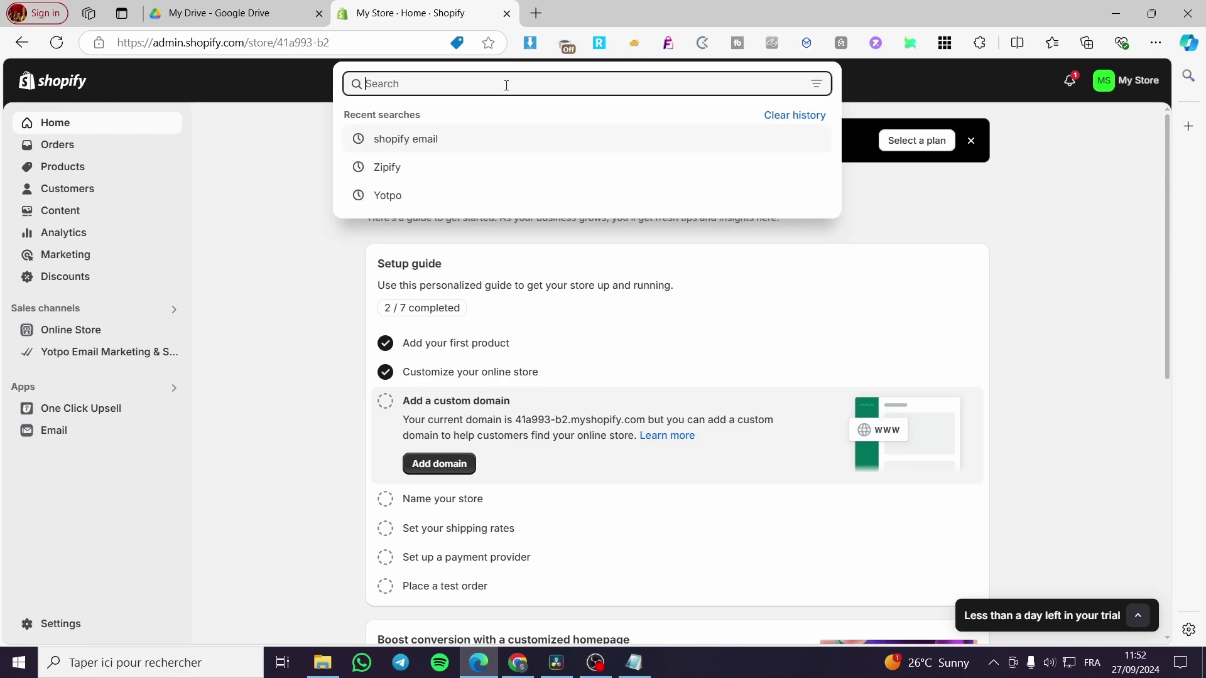
pyautogui.write('order p')
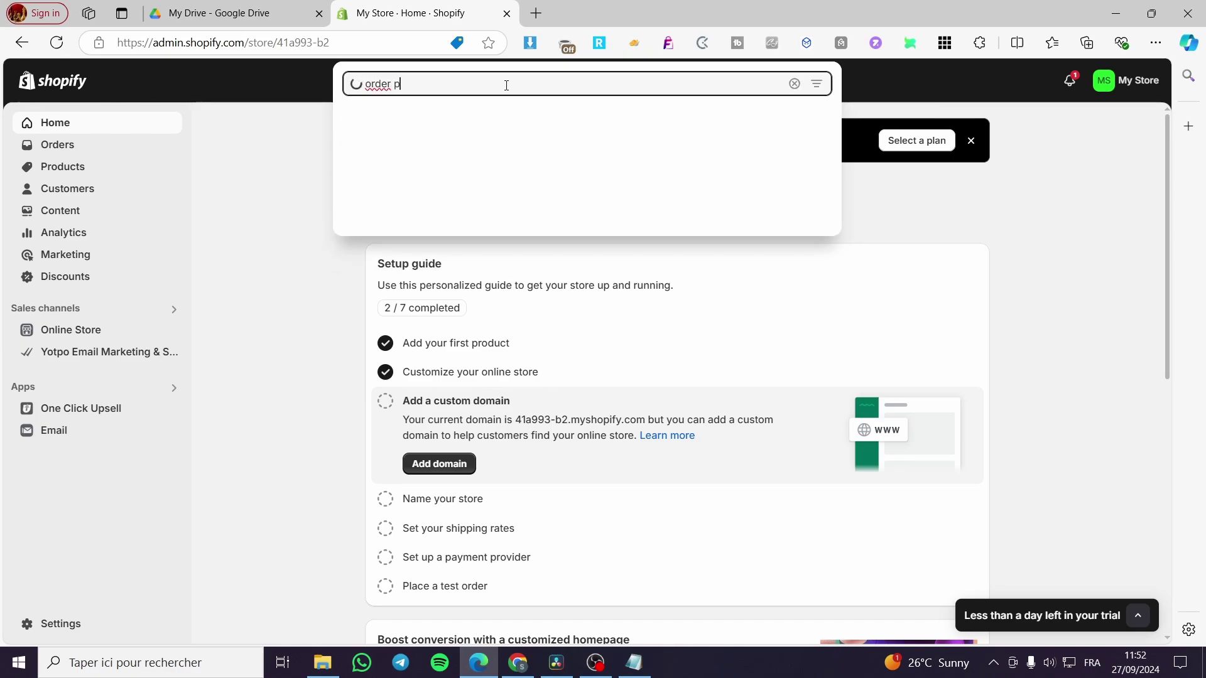
pyautogui.write('rinter')
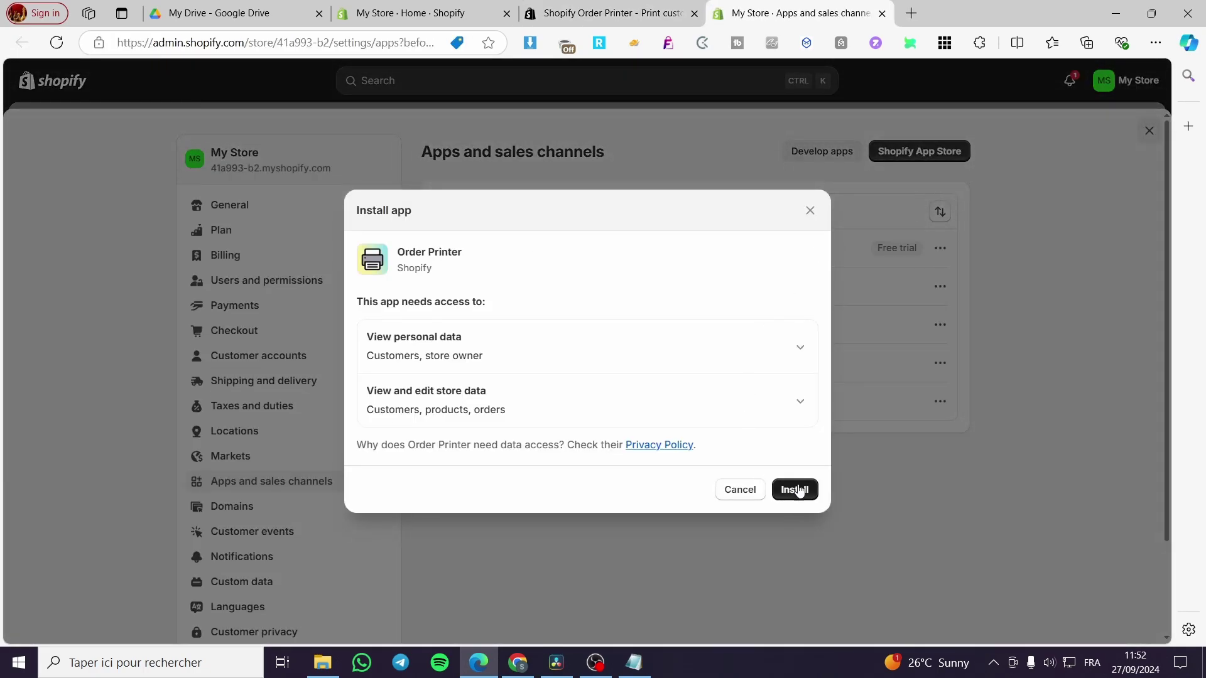
# Install Order Printer, pin it to the sidebar, and toggle between the Unfulfilled and All orders views.
pyautogui.click(796, 489)
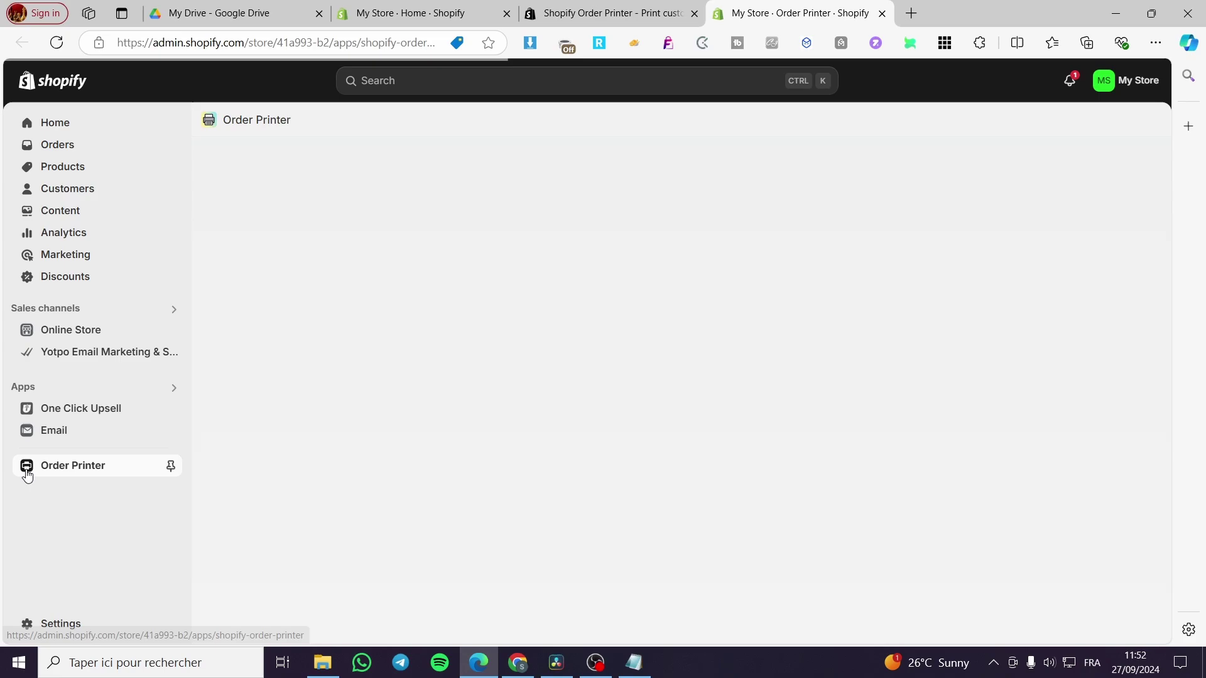
pyautogui.click(171, 467)
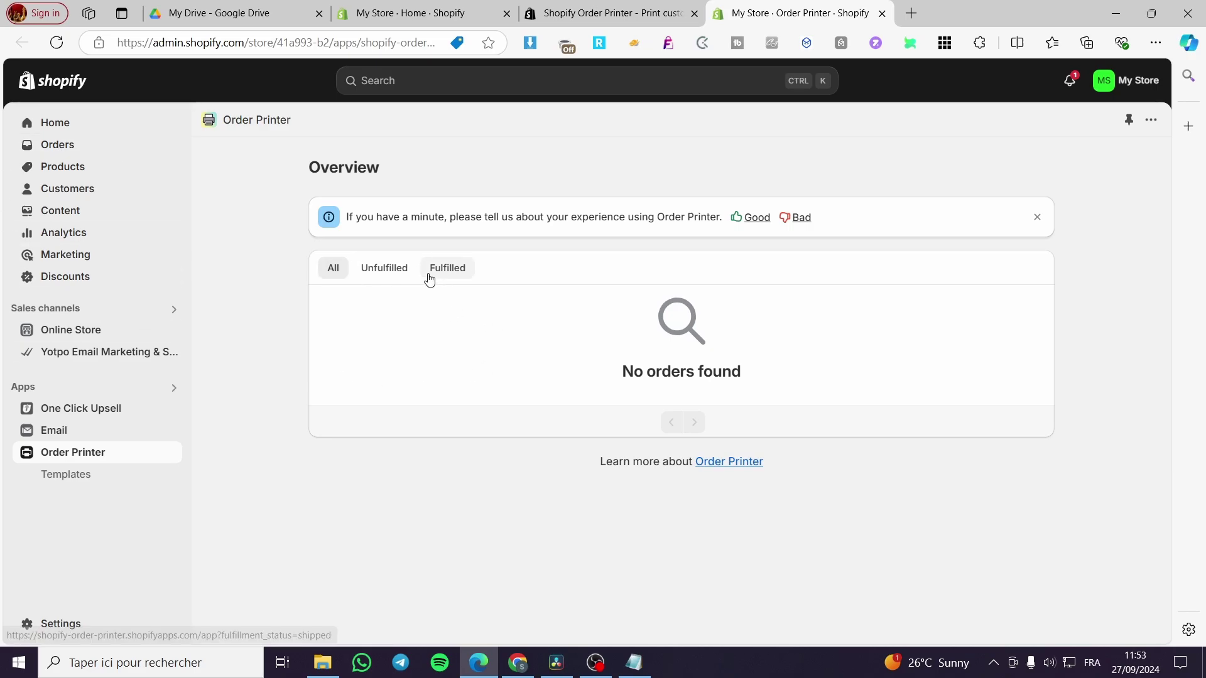
pyautogui.click(393, 272)
pyautogui.click(339, 277)
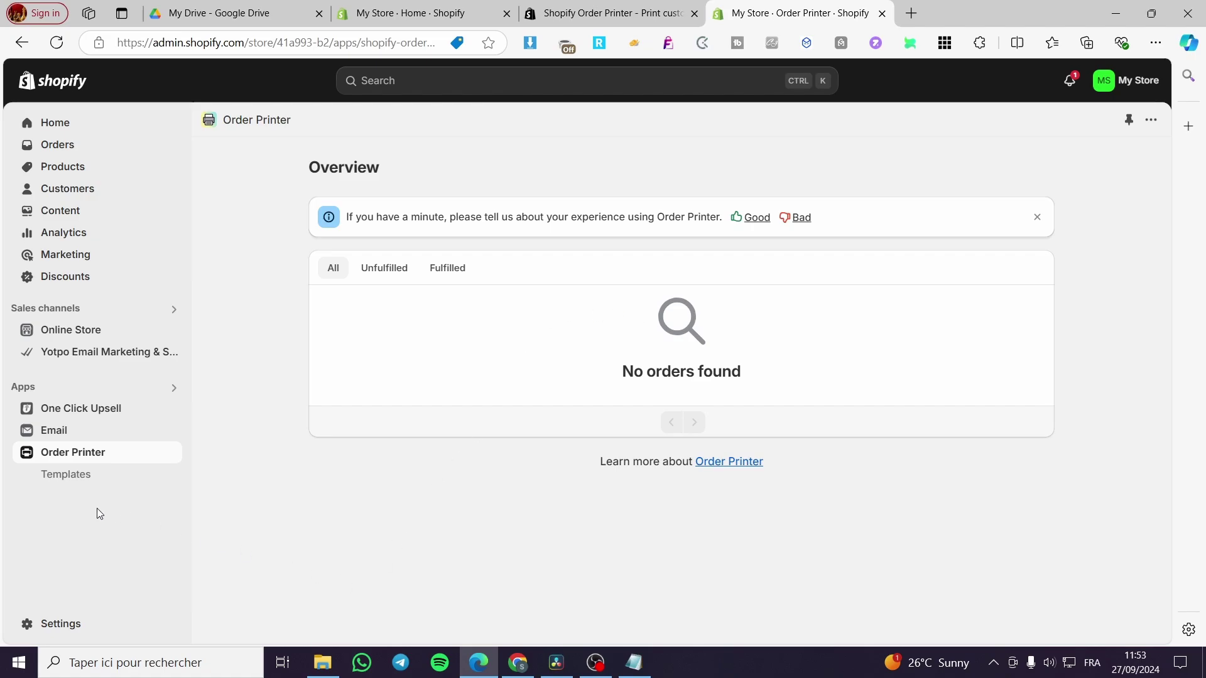
# Open Order Printer's Templates list, look over the Invoice template, and return to the list.
pyautogui.click(51, 474)
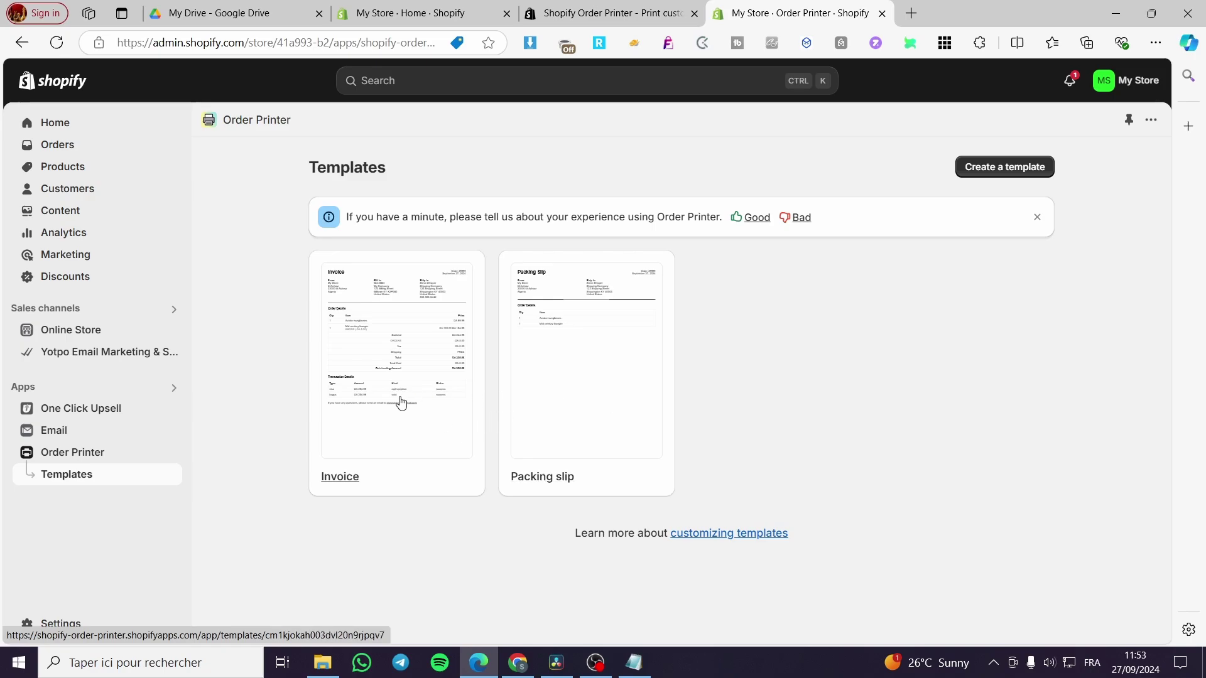
pyautogui.click(400, 401)
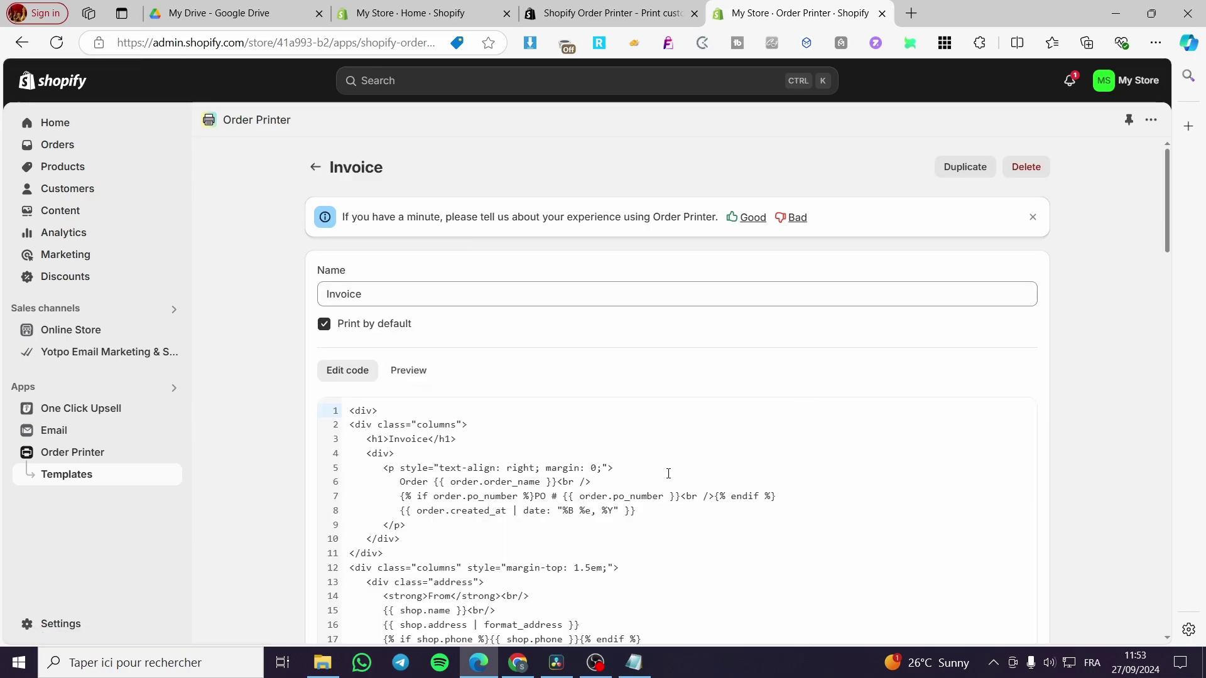
pyautogui.scroll(-5, 439, 443)
pyautogui.scroll(5, 456, 386)
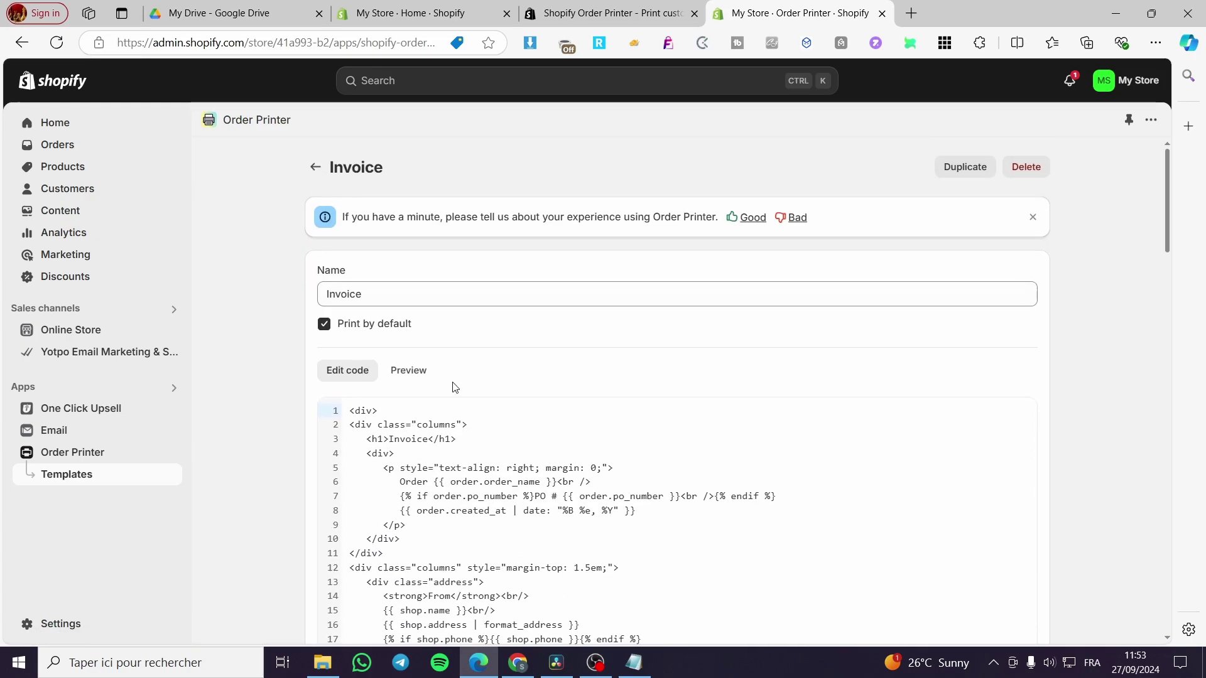
pyautogui.click(63, 474)
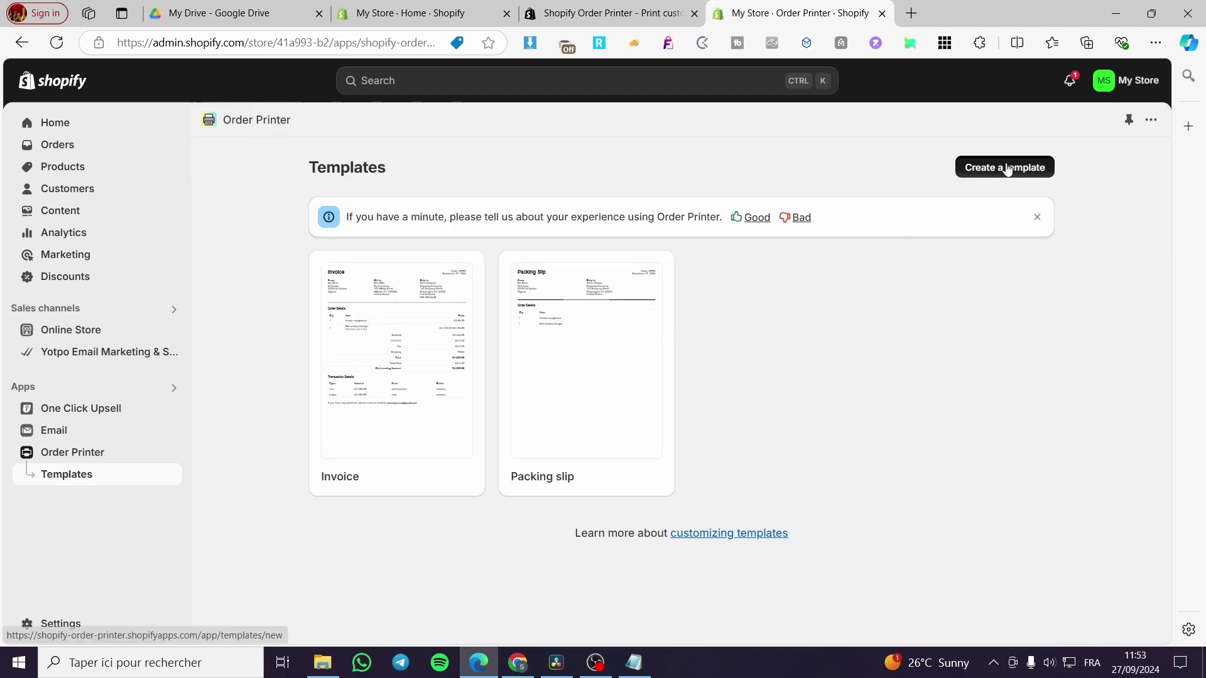
# Start a new template, then abandon it and go back to the Templates list.
pyautogui.click(1004, 167)
pyautogui.scroll(-1, 459, 403)
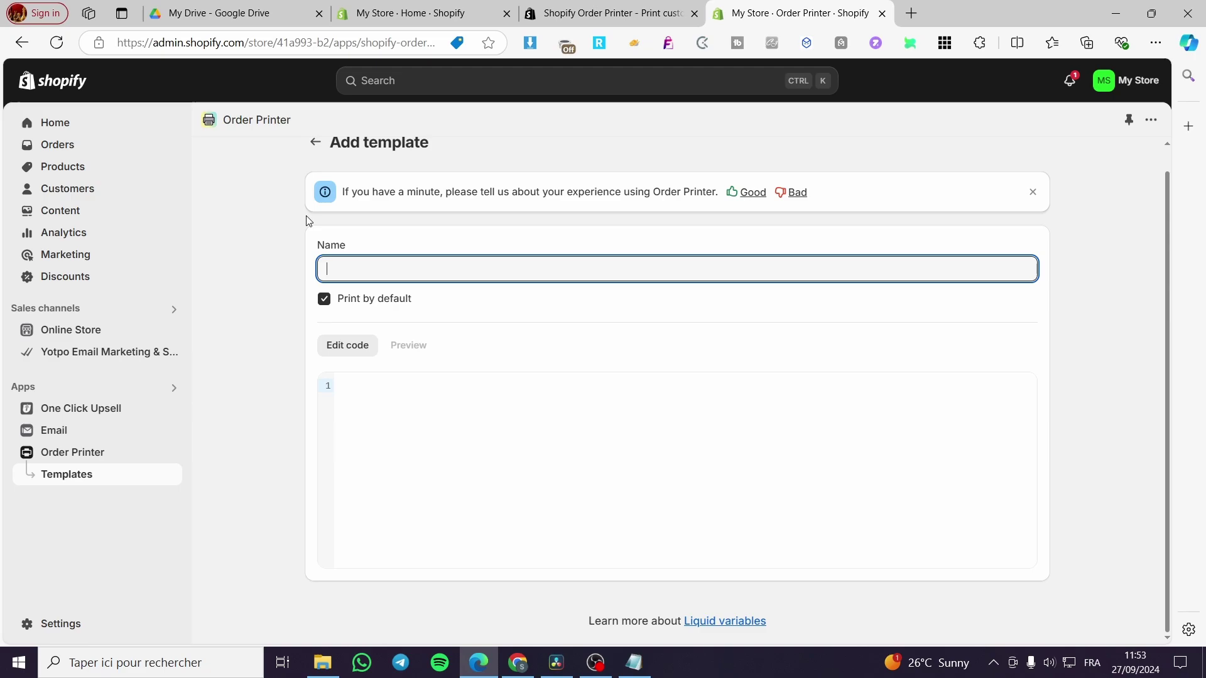
pyautogui.click(316, 141)
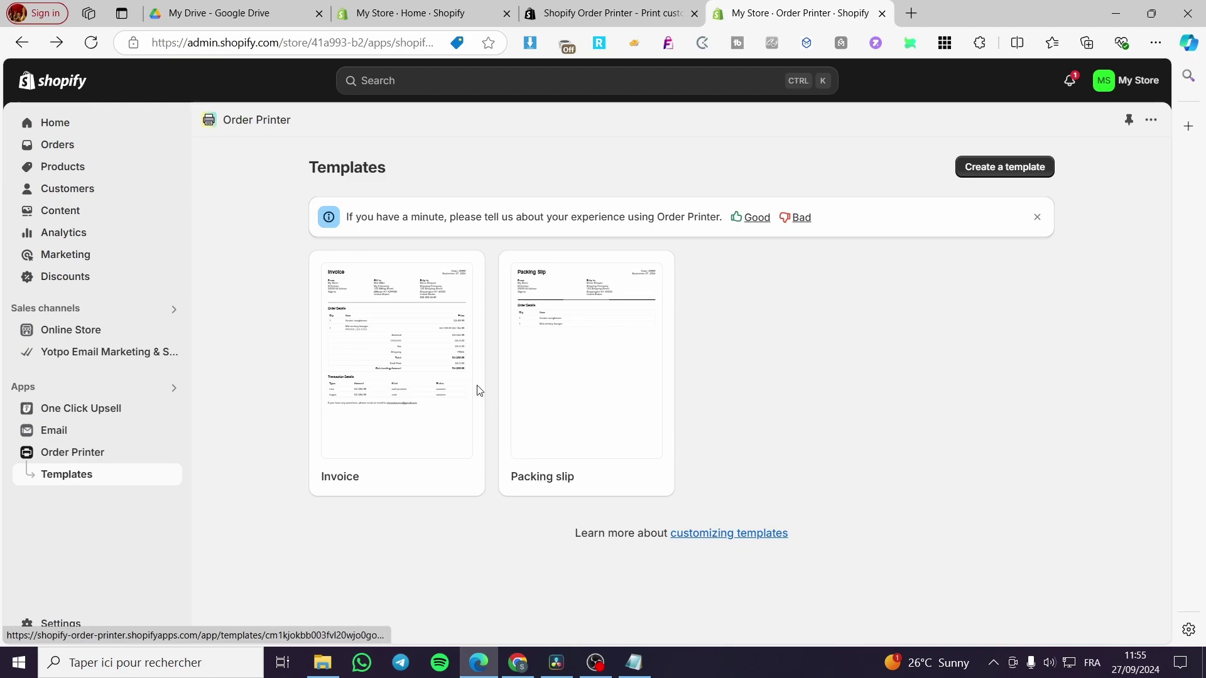
# Open the Invoice template and preview it rendered with a sample order.
pyautogui.click(435, 390)
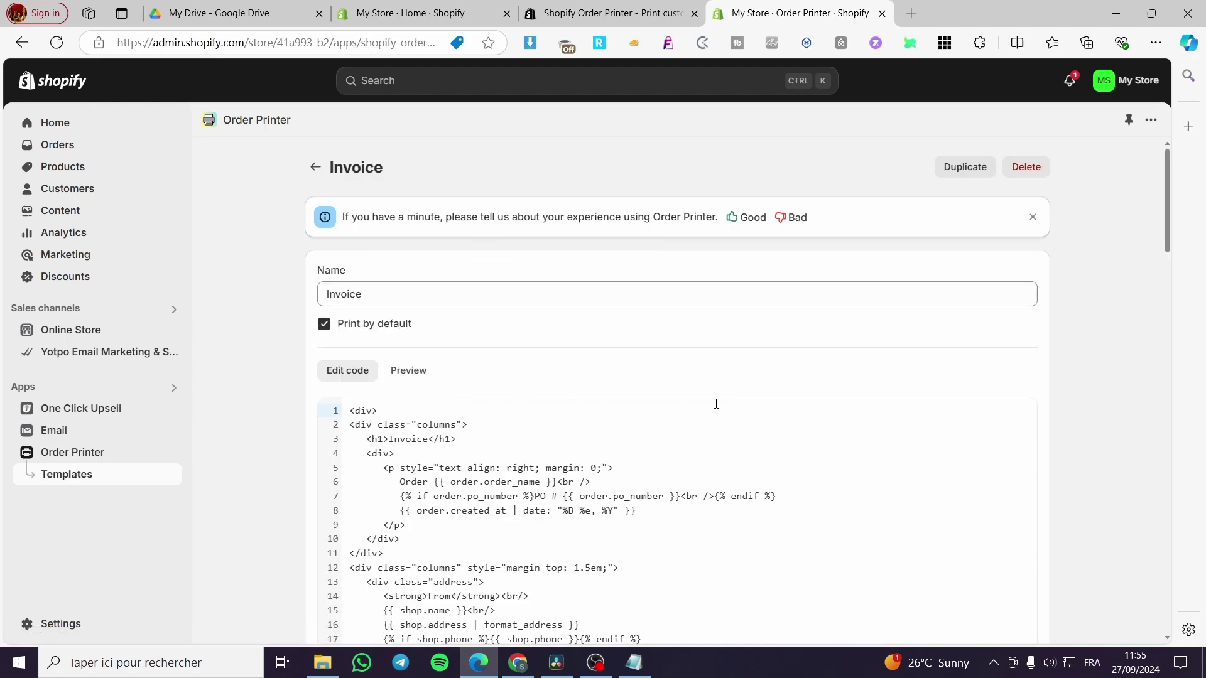
pyautogui.scroll(-1, 627, 435)
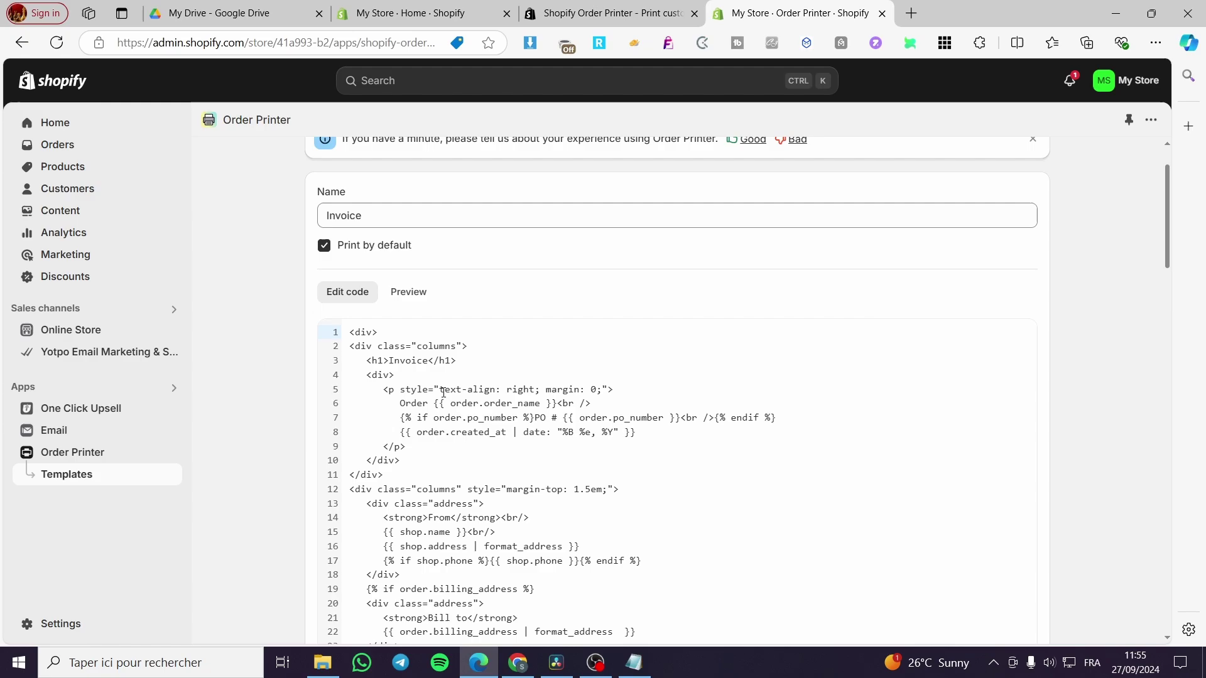
pyautogui.click(422, 290)
pyautogui.scroll(1, 369, 394)
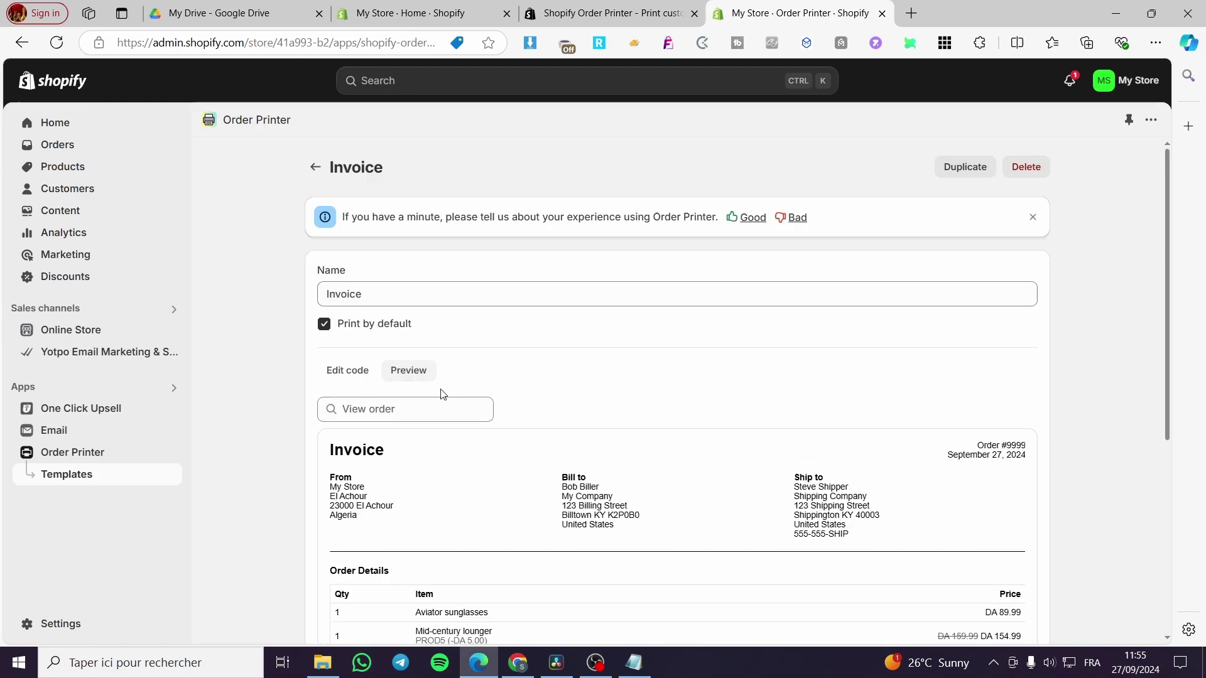
pyautogui.scroll(-4, 397, 436)
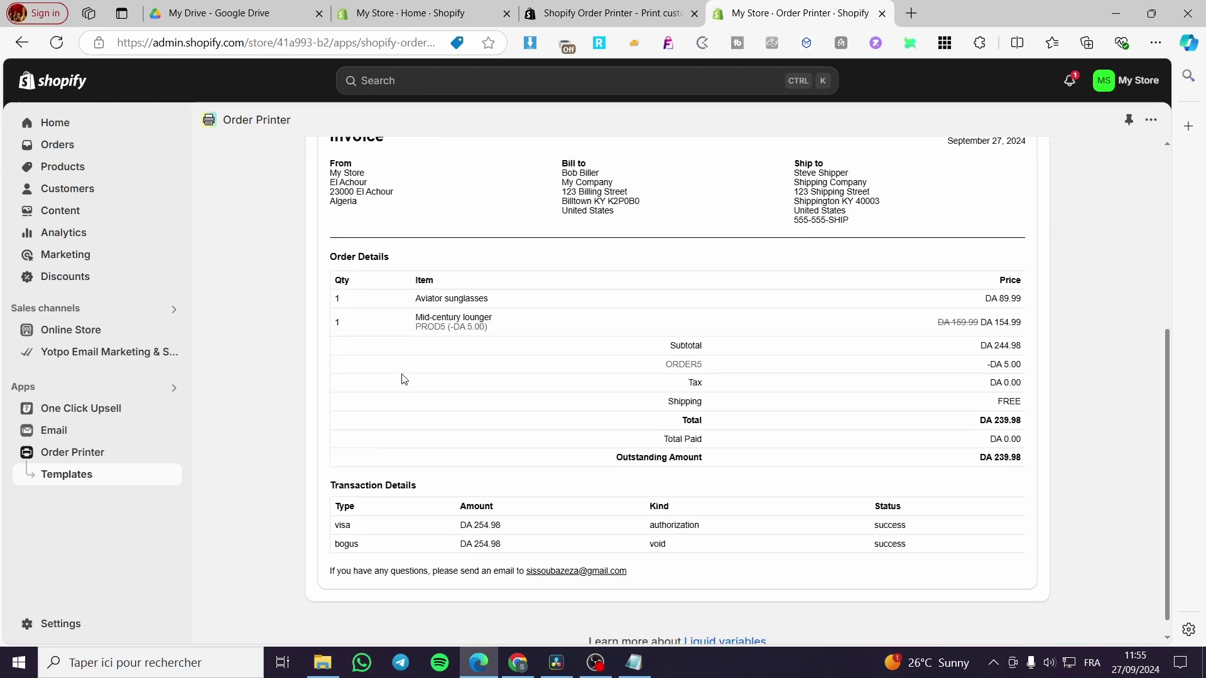
pyautogui.scroll(2, 403, 379)
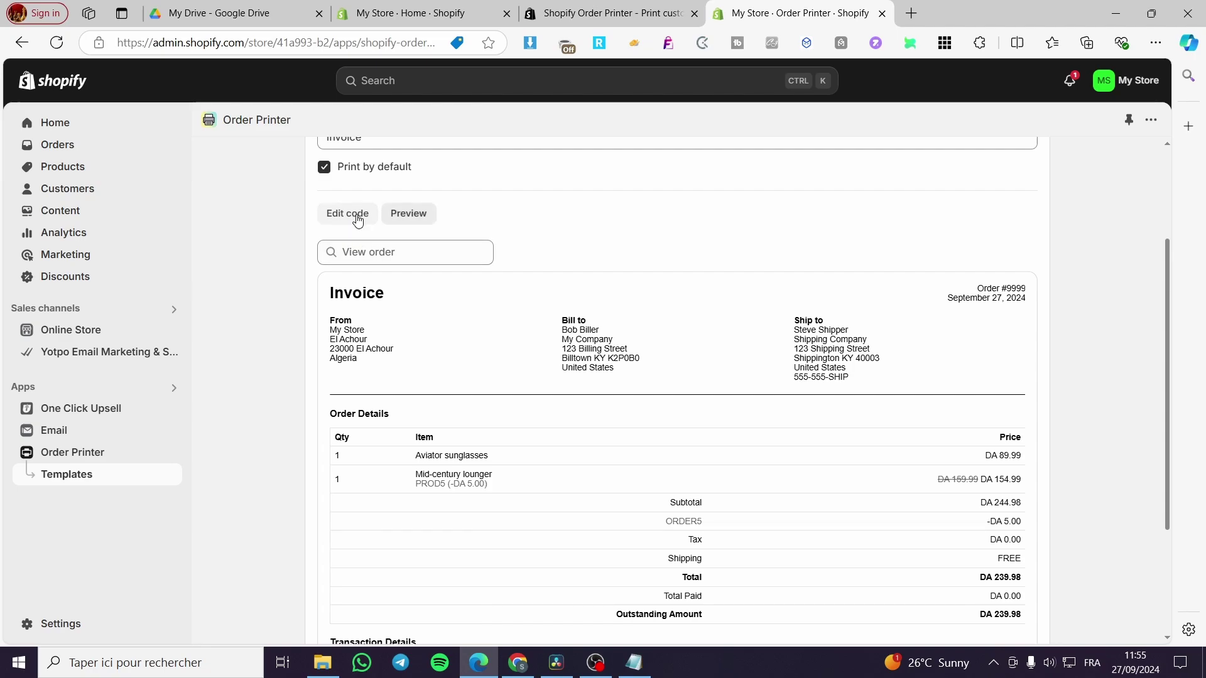
# Switch between the Invoice template's code and its preview, ending back on the code.
pyautogui.click(358, 217)
pyautogui.scroll(2, 398, 239)
pyautogui.click(404, 374)
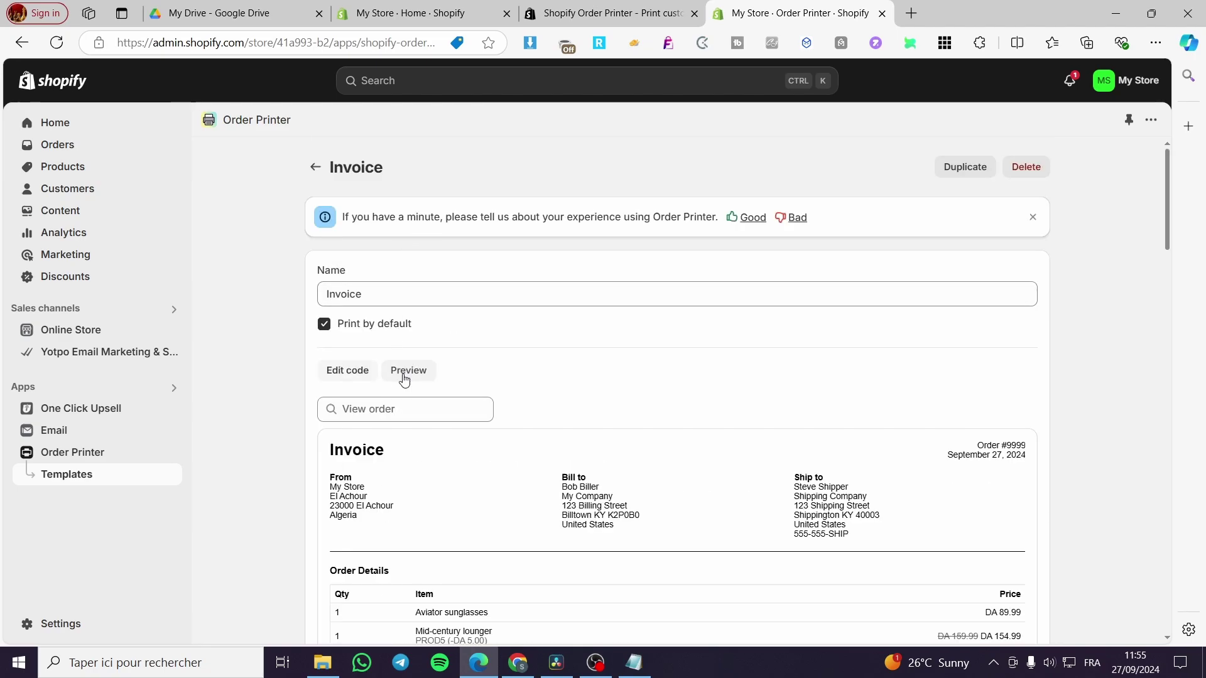
pyautogui.click(347, 369)
pyautogui.scroll(-2, 522, 386)
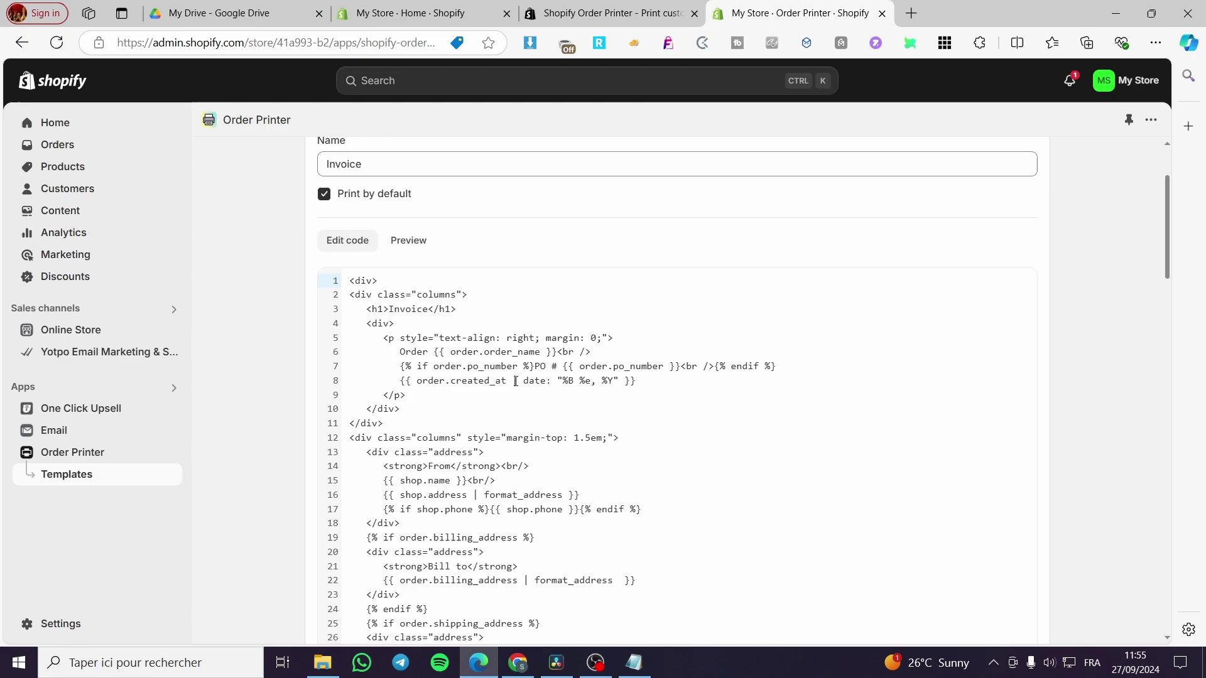
# Preview the Invoice with sample order data totalling DA 239.98 and select the View order field.
pyautogui.click(405, 241)
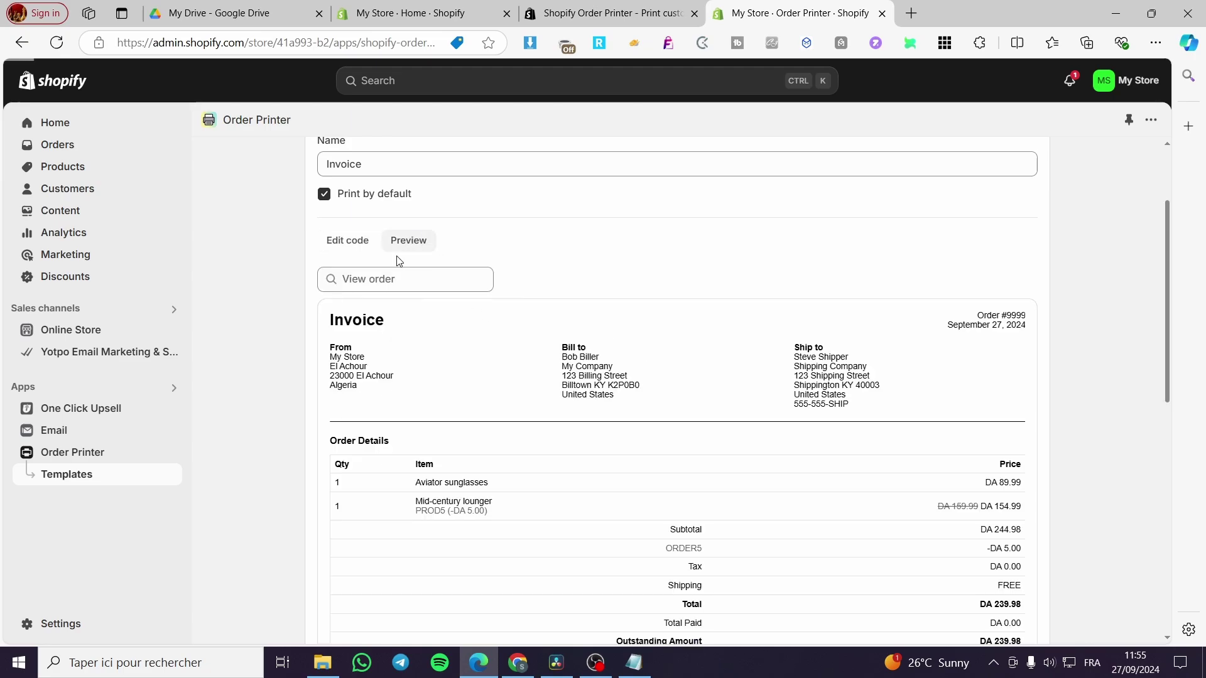
pyautogui.scroll(2, 396, 377)
pyautogui.scroll(-2, 380, 386)
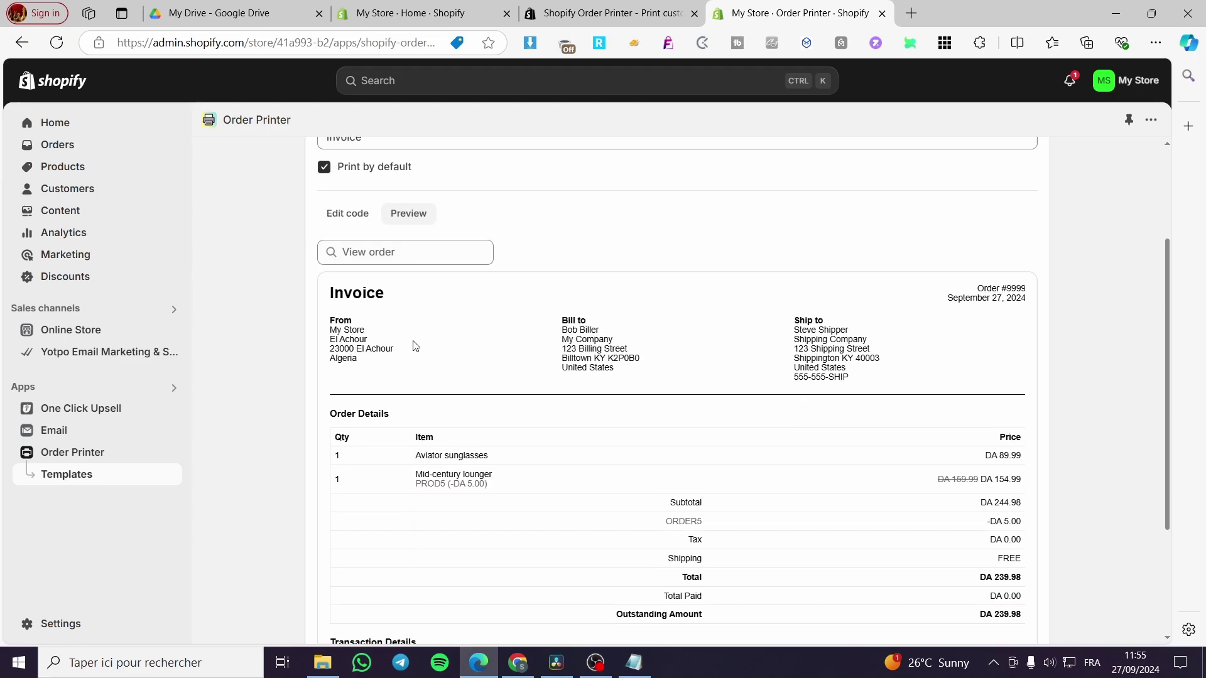
pyautogui.click(370, 244)
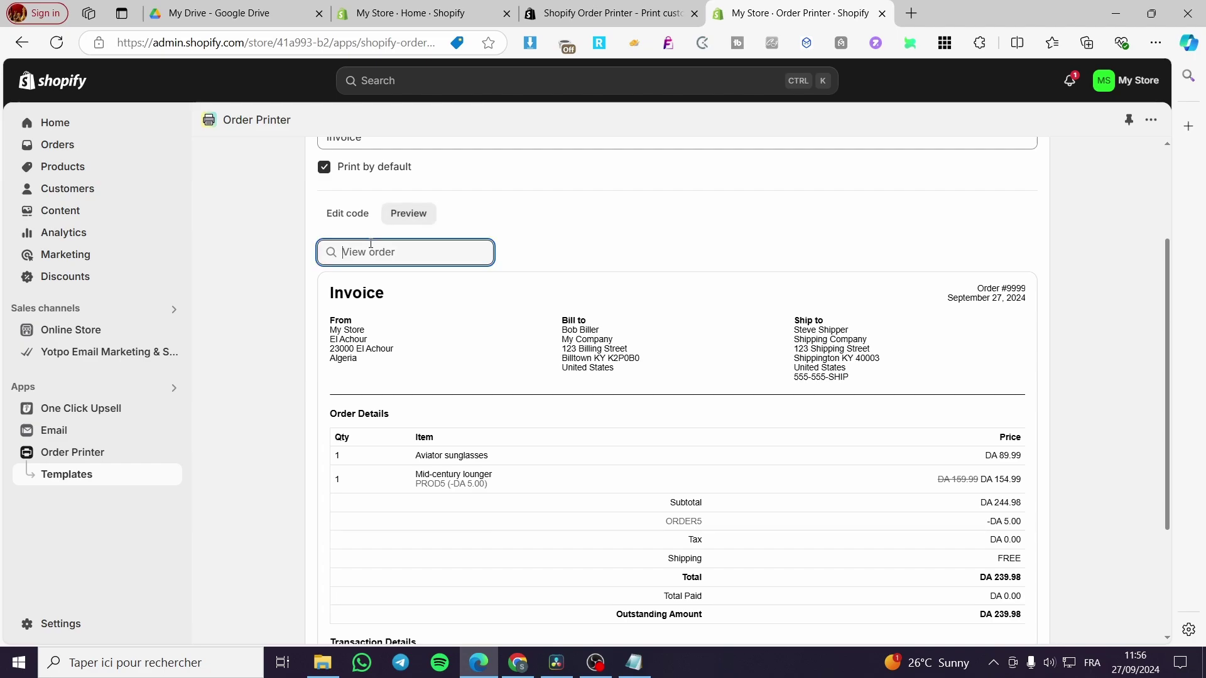
pyautogui.click(348, 214)
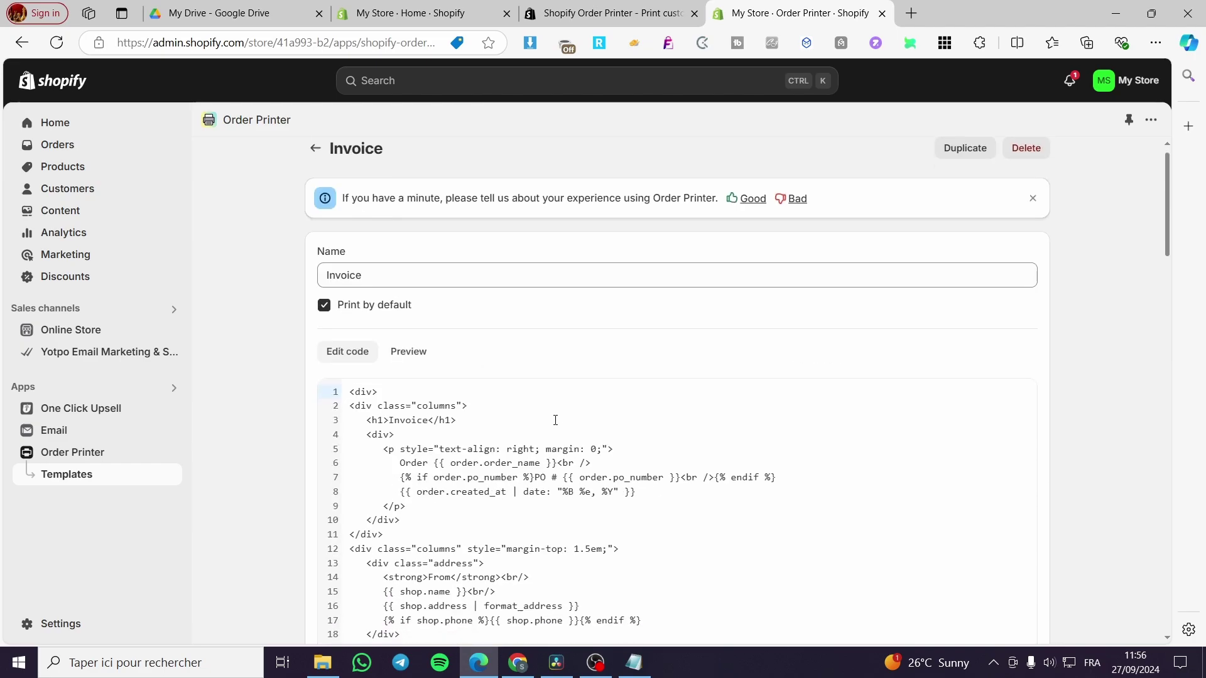
pyautogui.scroll(-5, 555, 418)
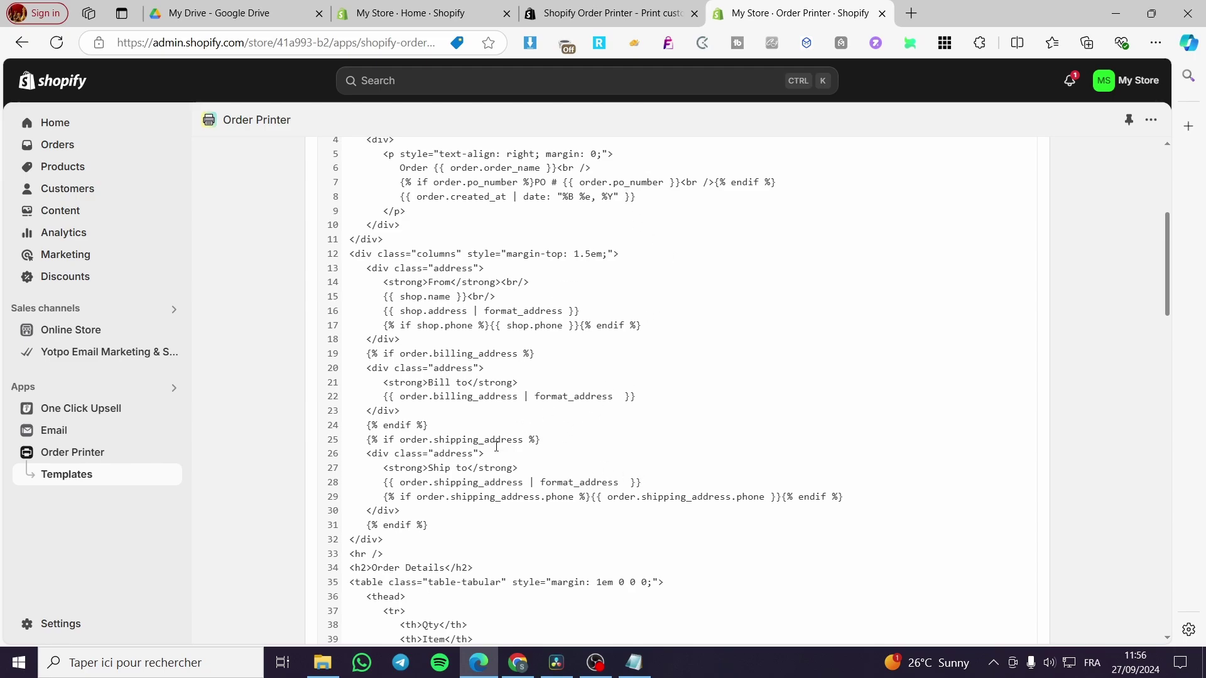
pyautogui.scroll(-2, 497, 446)
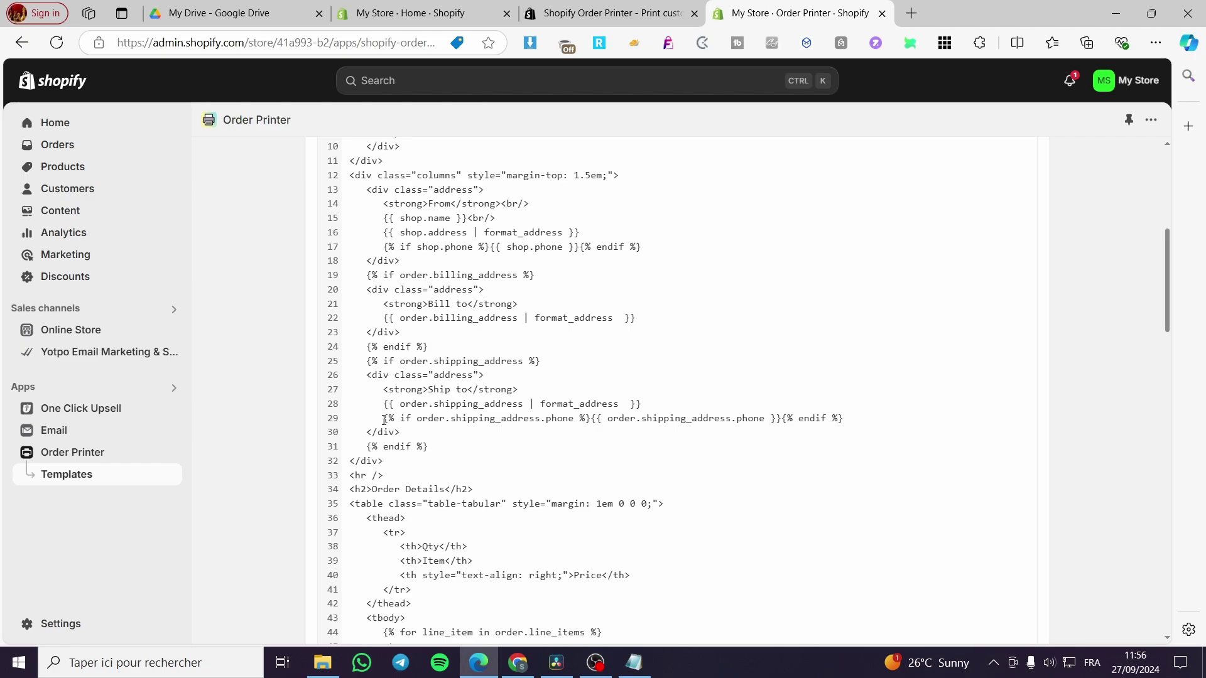
pyautogui.scroll(-8, 384, 420)
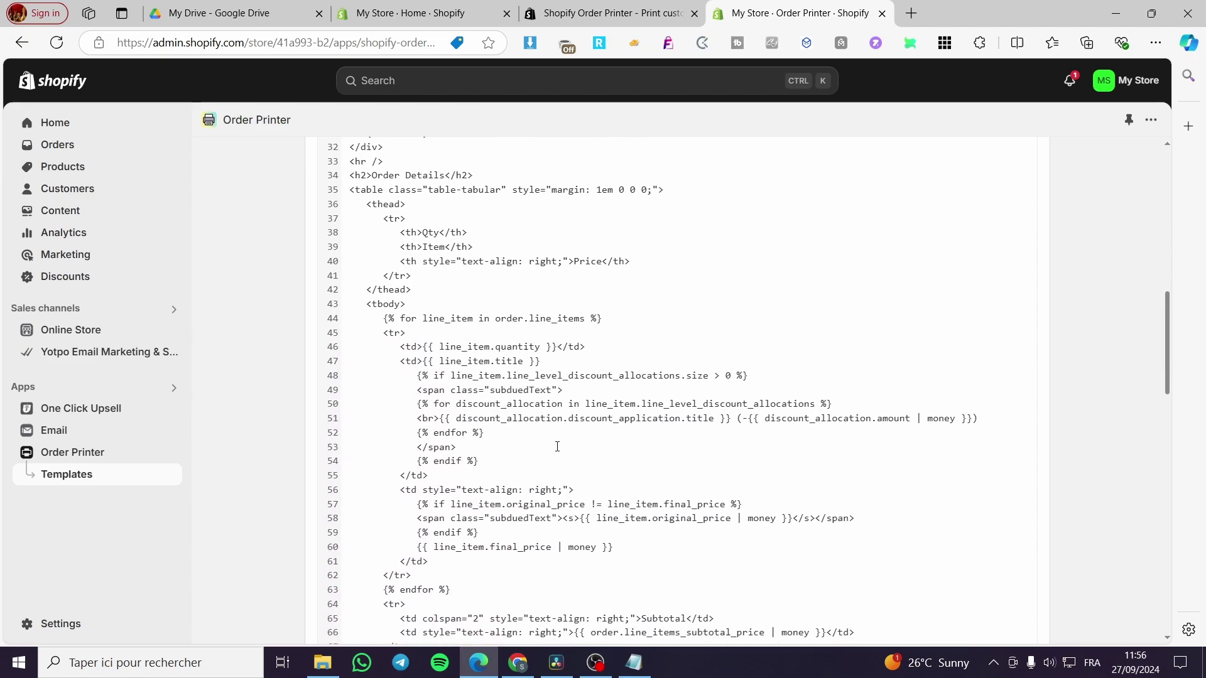
pyautogui.scroll(-2, 625, 431)
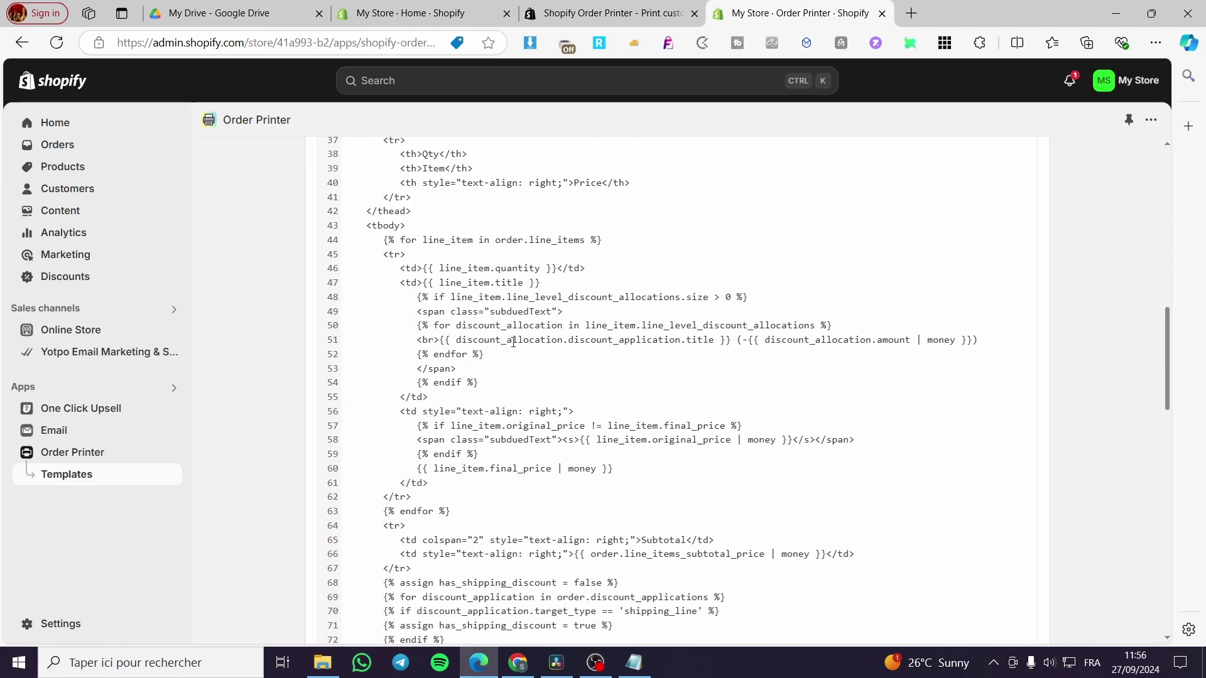
pyautogui.scroll(-2, 513, 341)
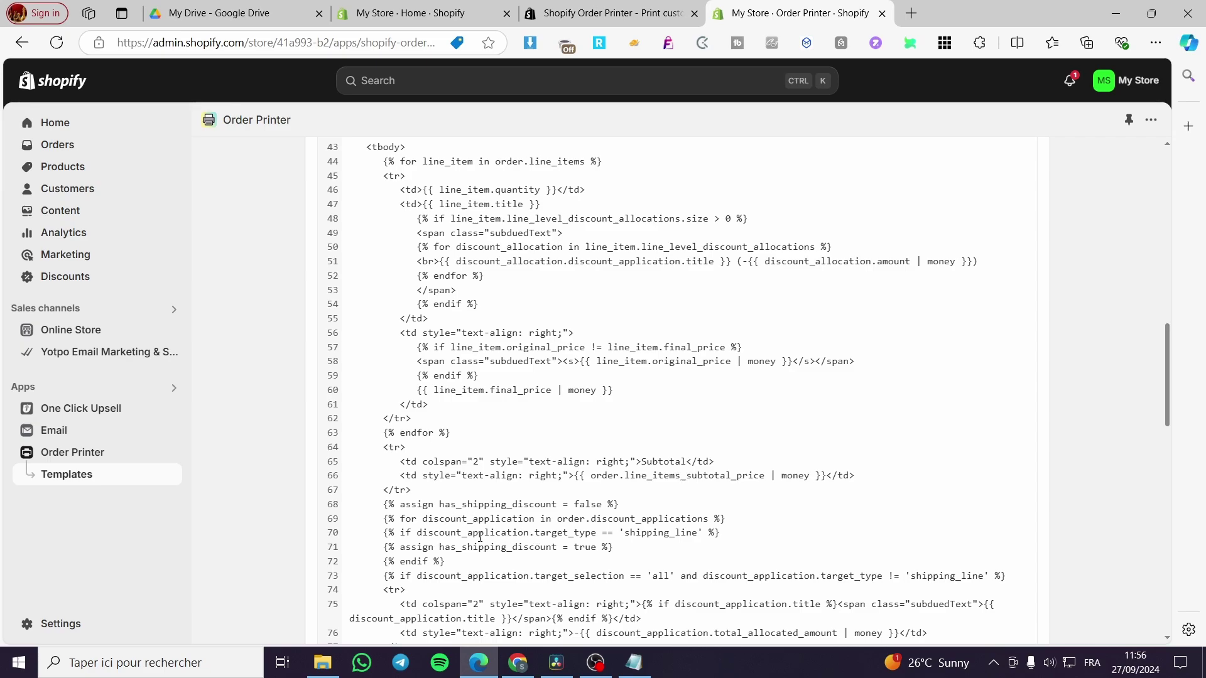
pyautogui.scroll(-2, 480, 538)
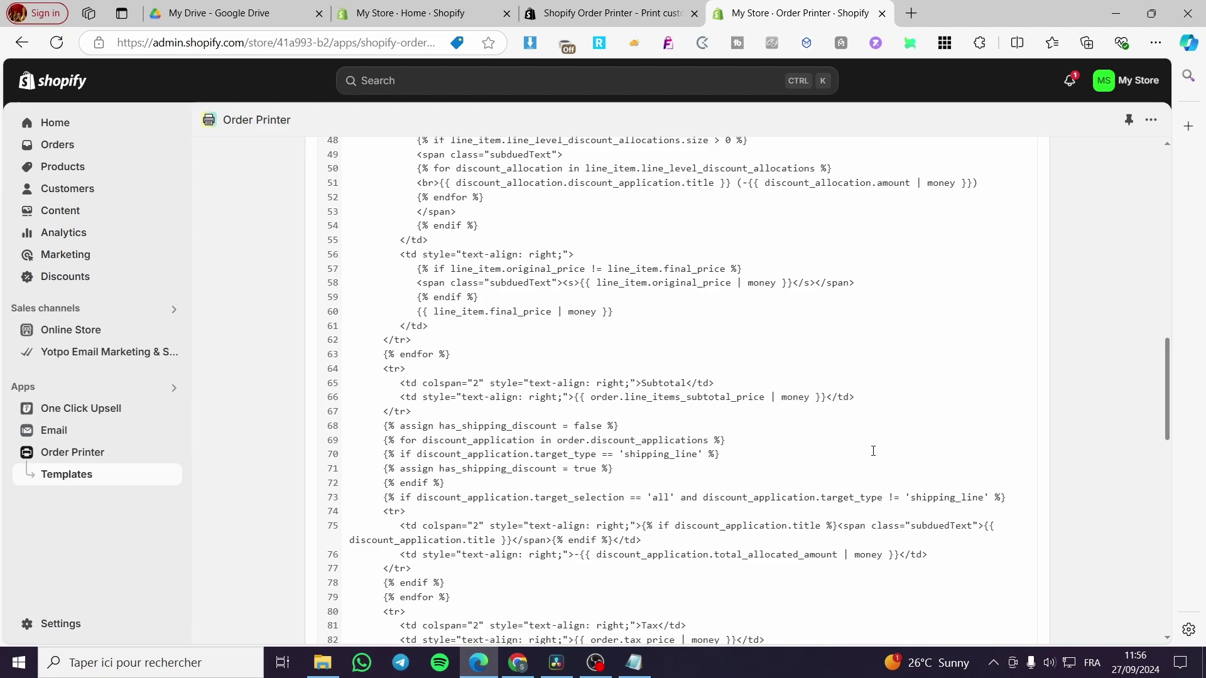
pyautogui.scroll(-4, 469, 525)
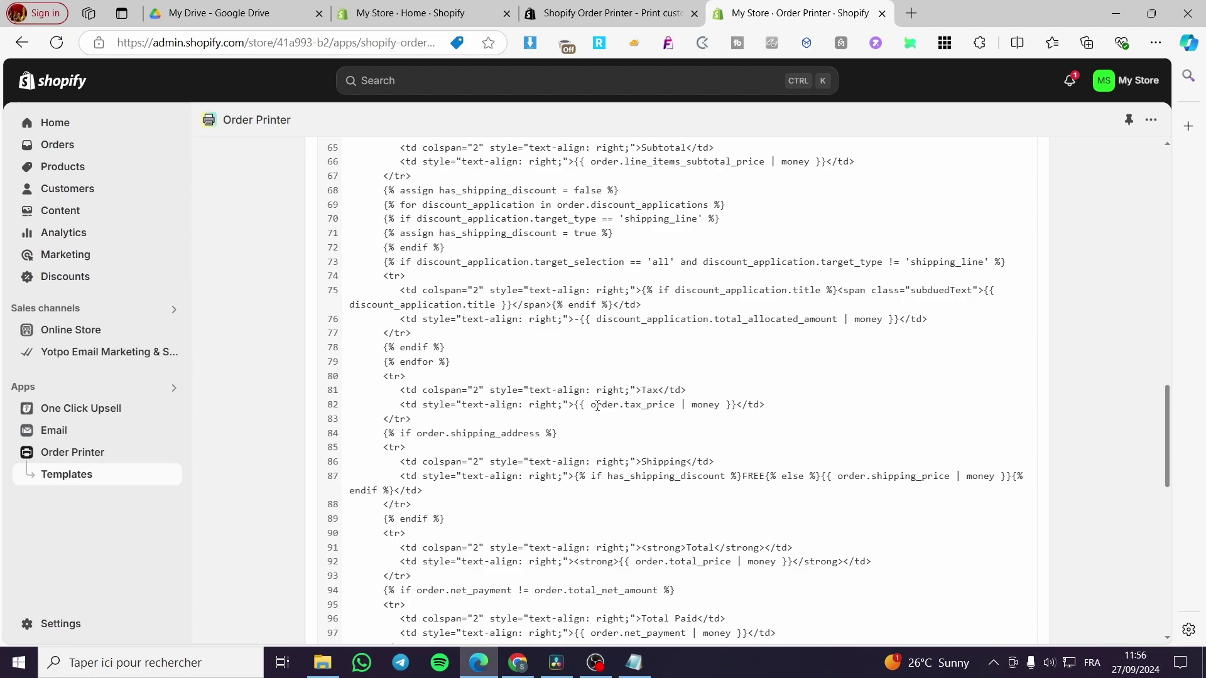
pyautogui.scroll(15, 598, 406)
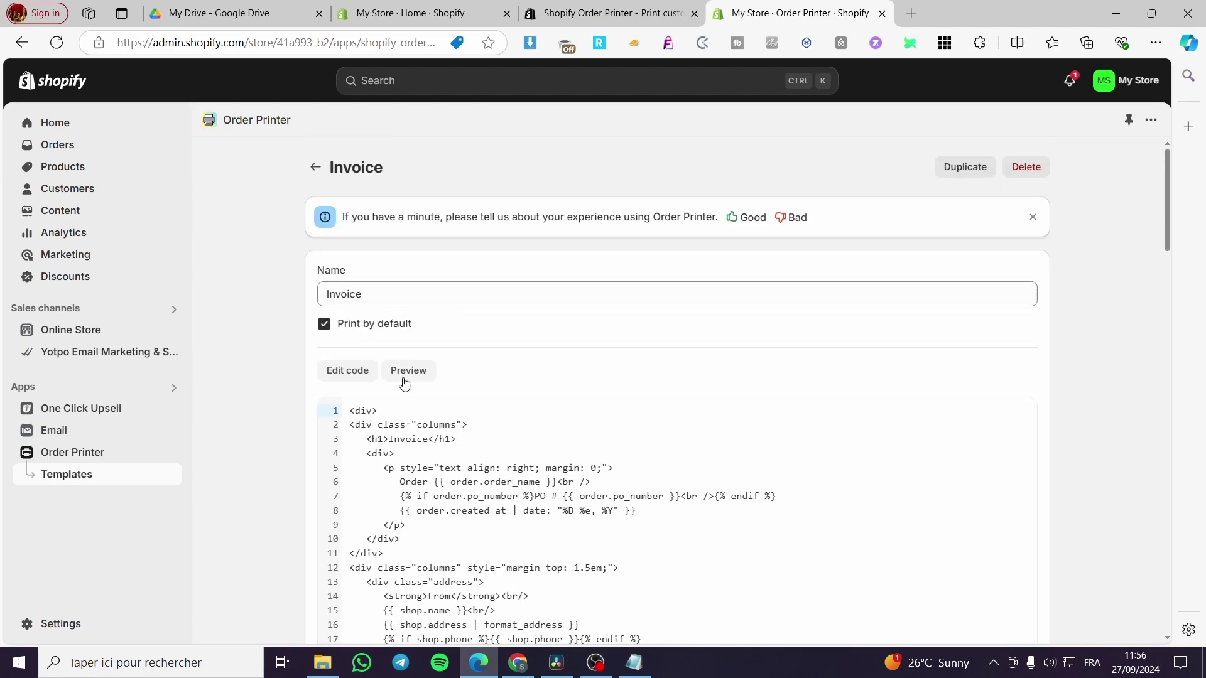
# Review the Invoice preview, duplicate it as 'Invoice Copy', and return to the Templates list.
pyautogui.click(404, 378)
pyautogui.scroll(-2, 747, 510)
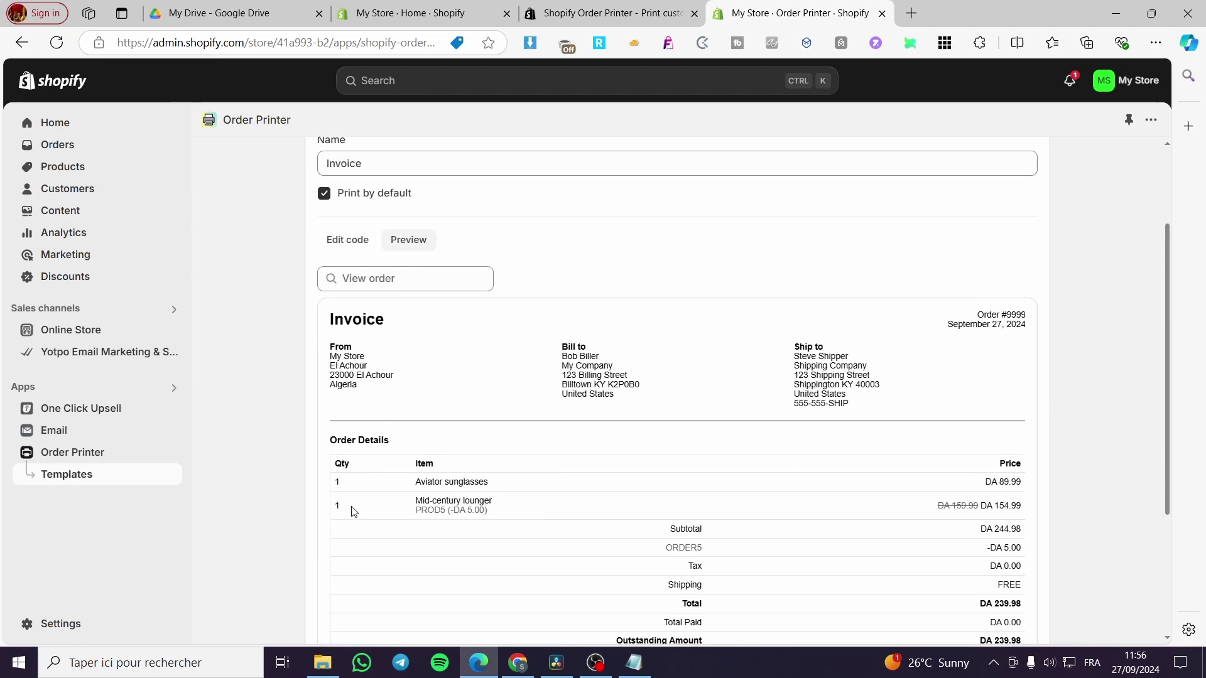
pyautogui.scroll(-3, 740, 479)
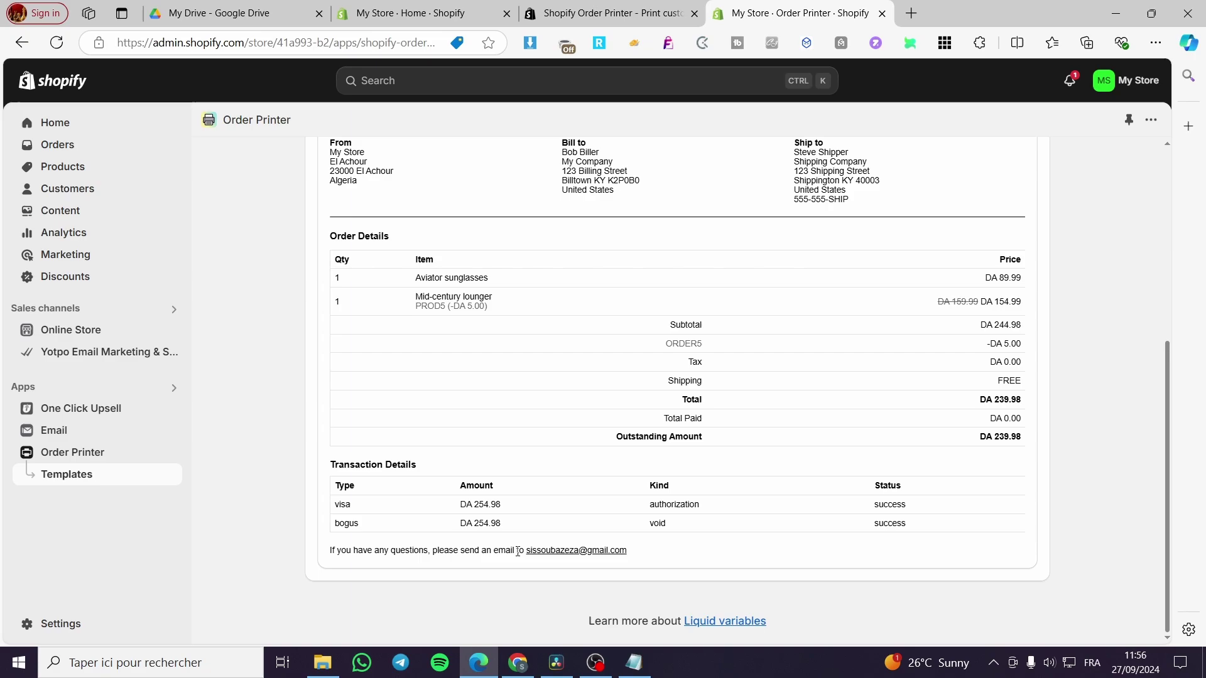
pyautogui.scroll(4, 657, 540)
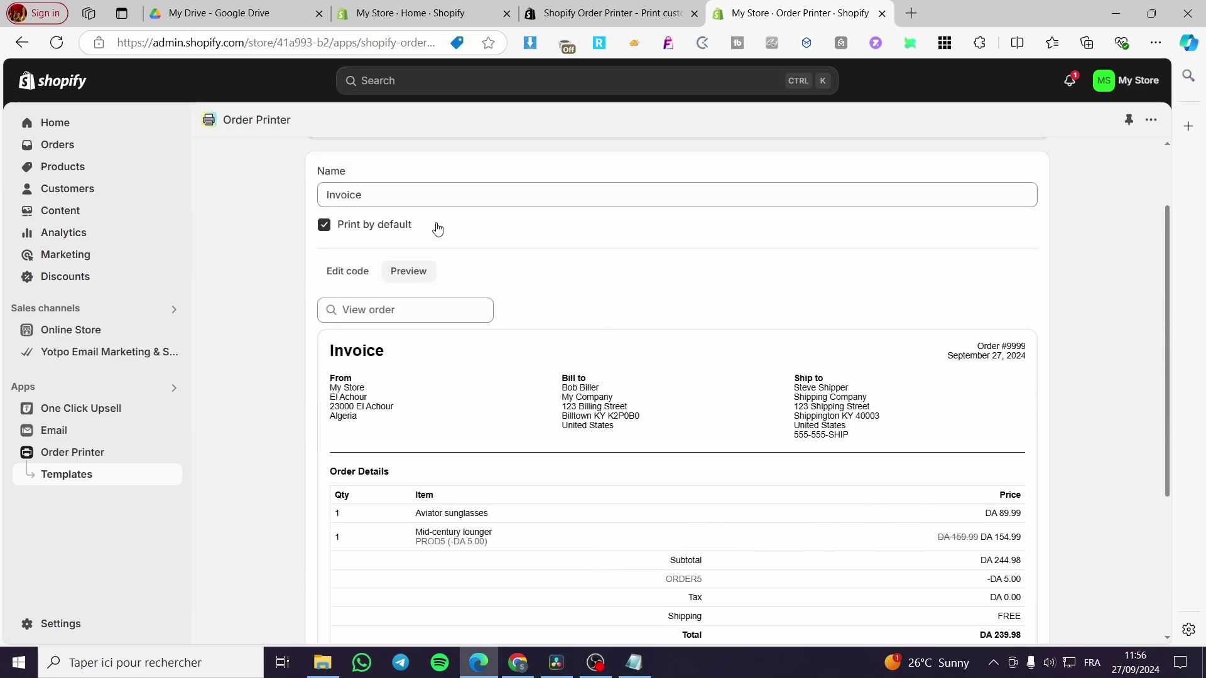
pyautogui.scroll(2, 439, 226)
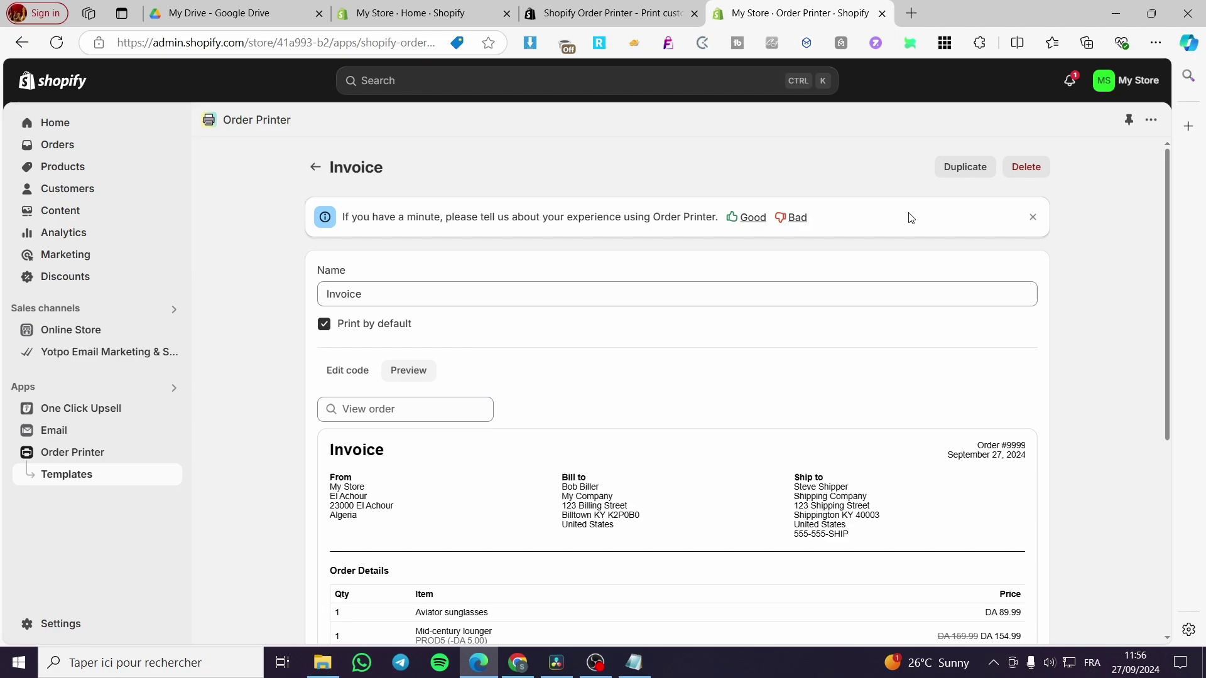
pyautogui.click(971, 170)
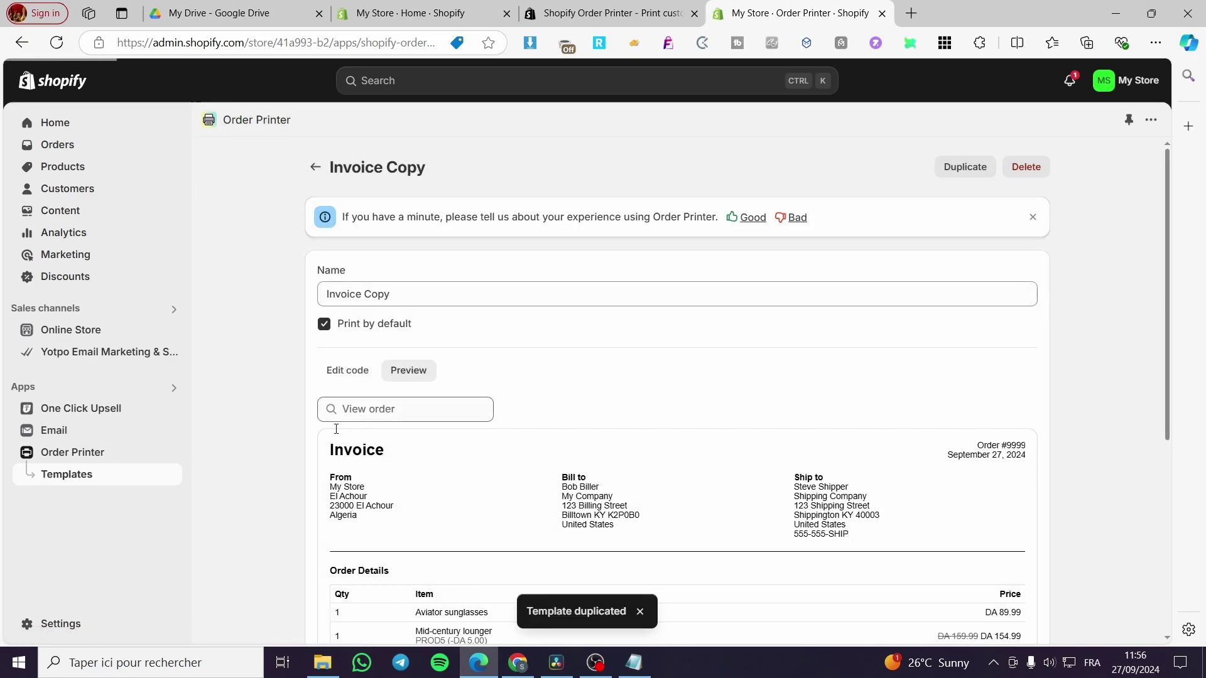
pyautogui.click(74, 475)
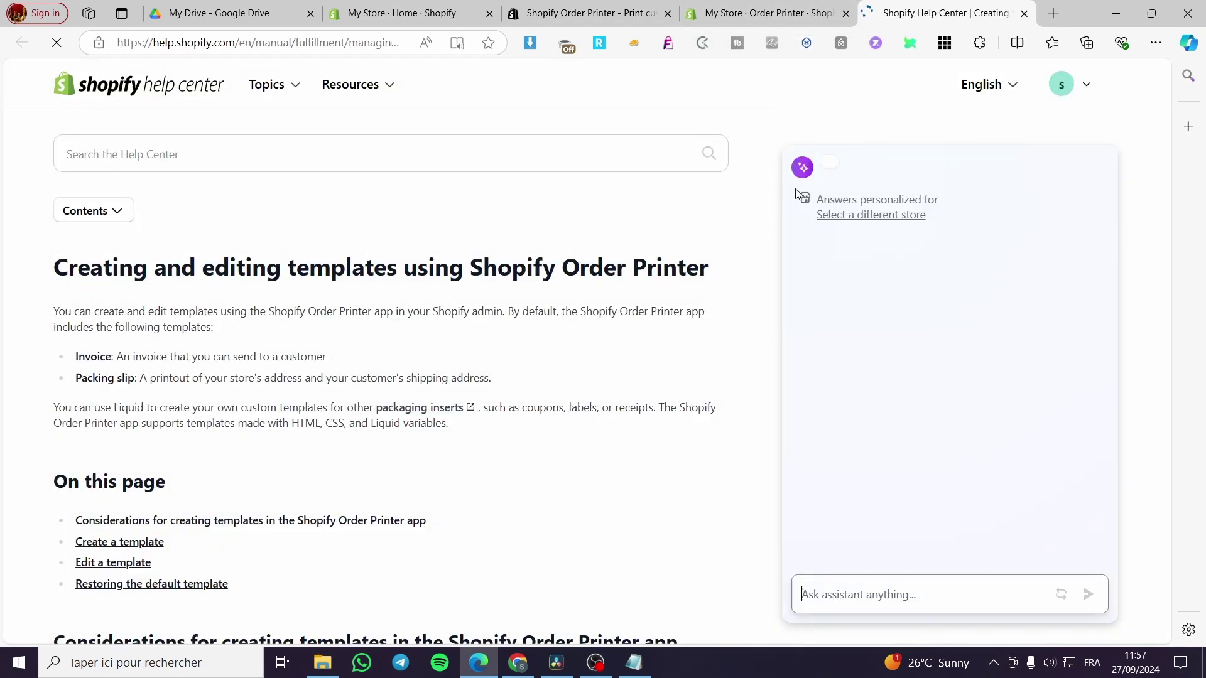
# Scroll the Order Printer templates help article down to the 'Create a template' steps.
pyautogui.scroll(-4, 181, 399)
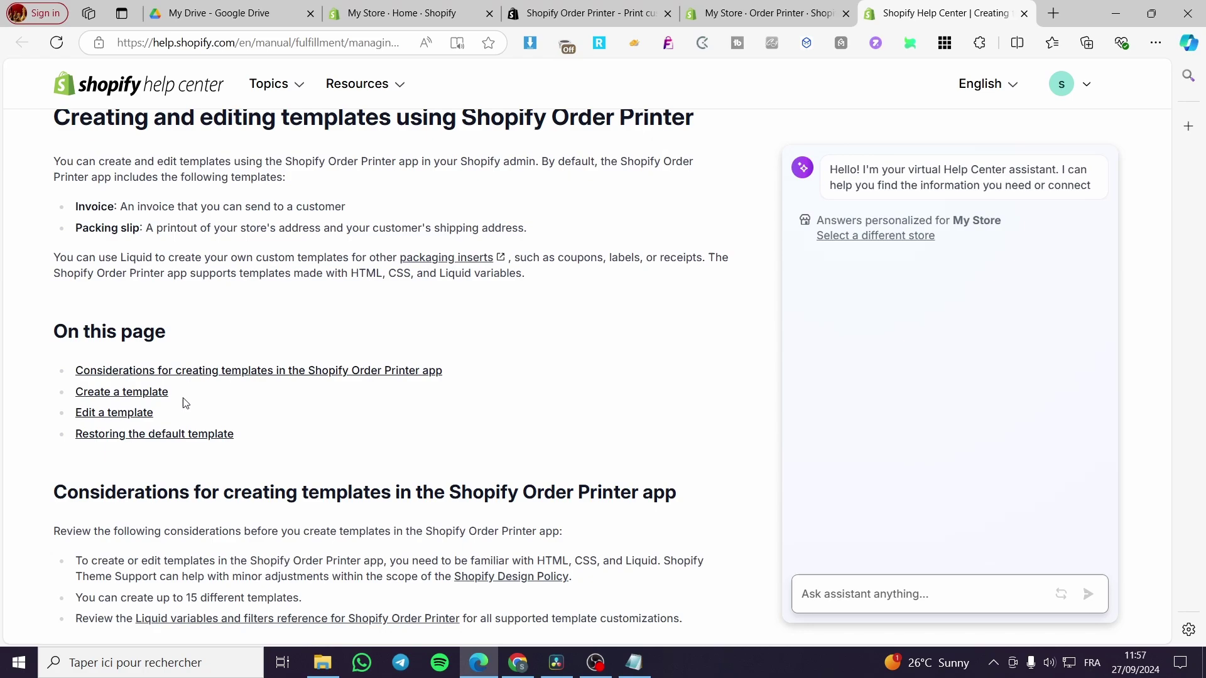
pyautogui.scroll(-3, 181, 399)
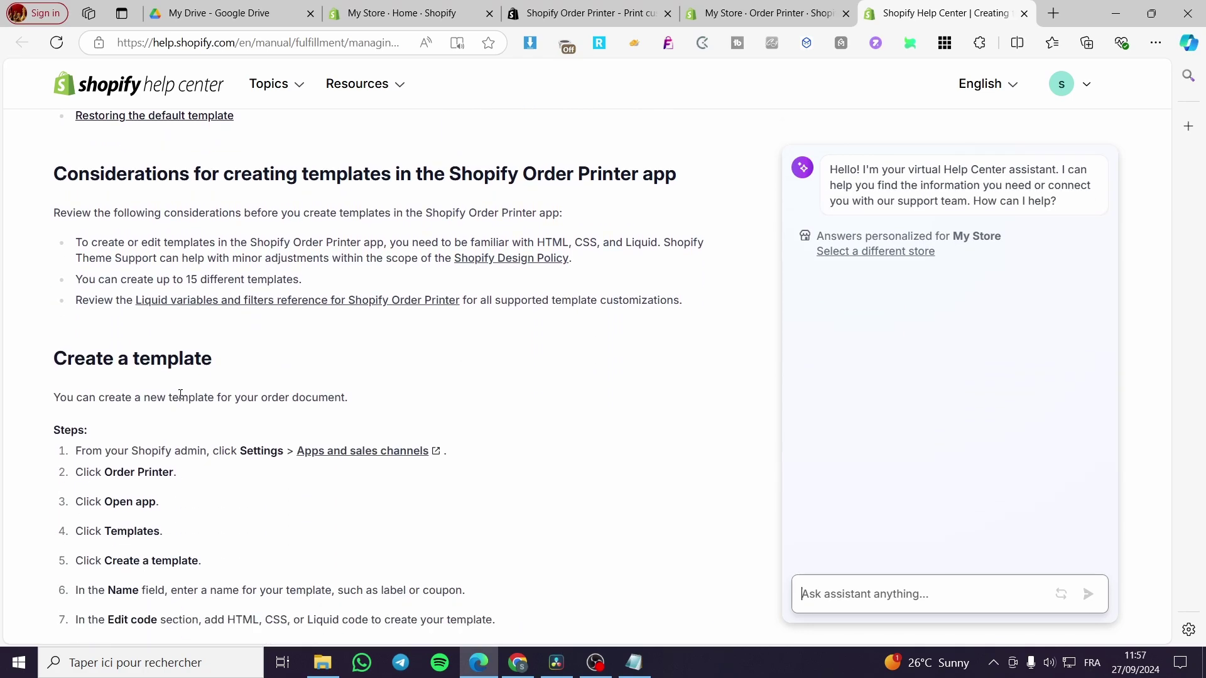
pyautogui.scroll(-3, 181, 394)
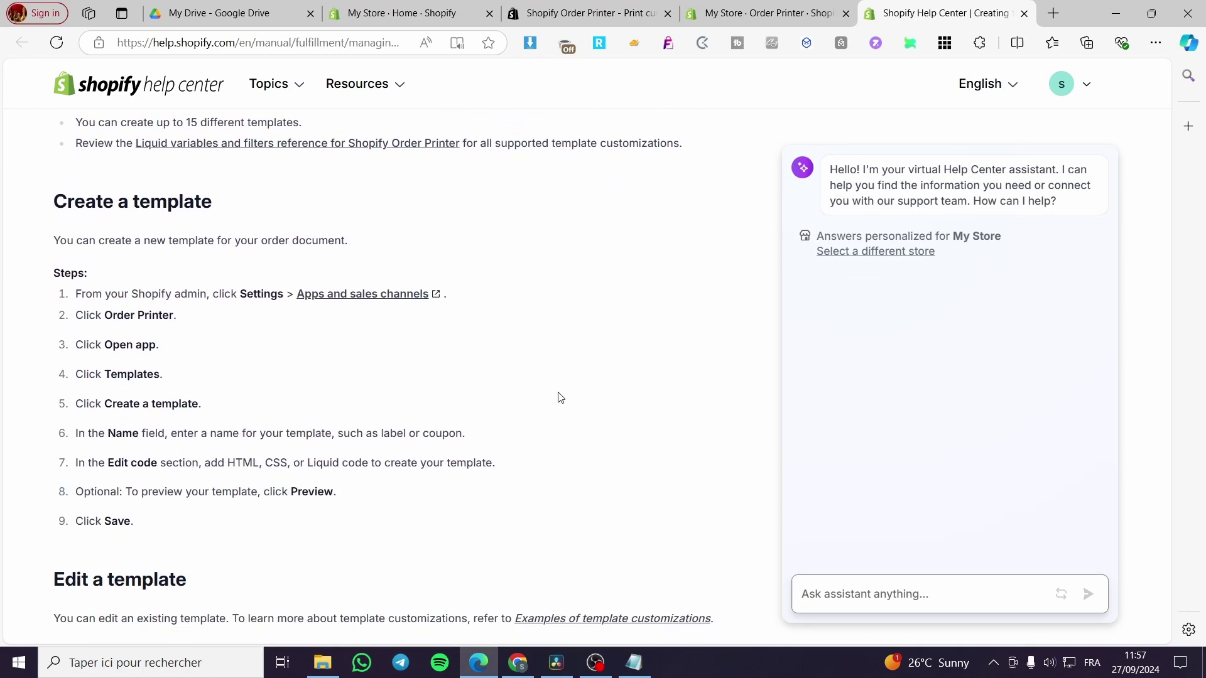